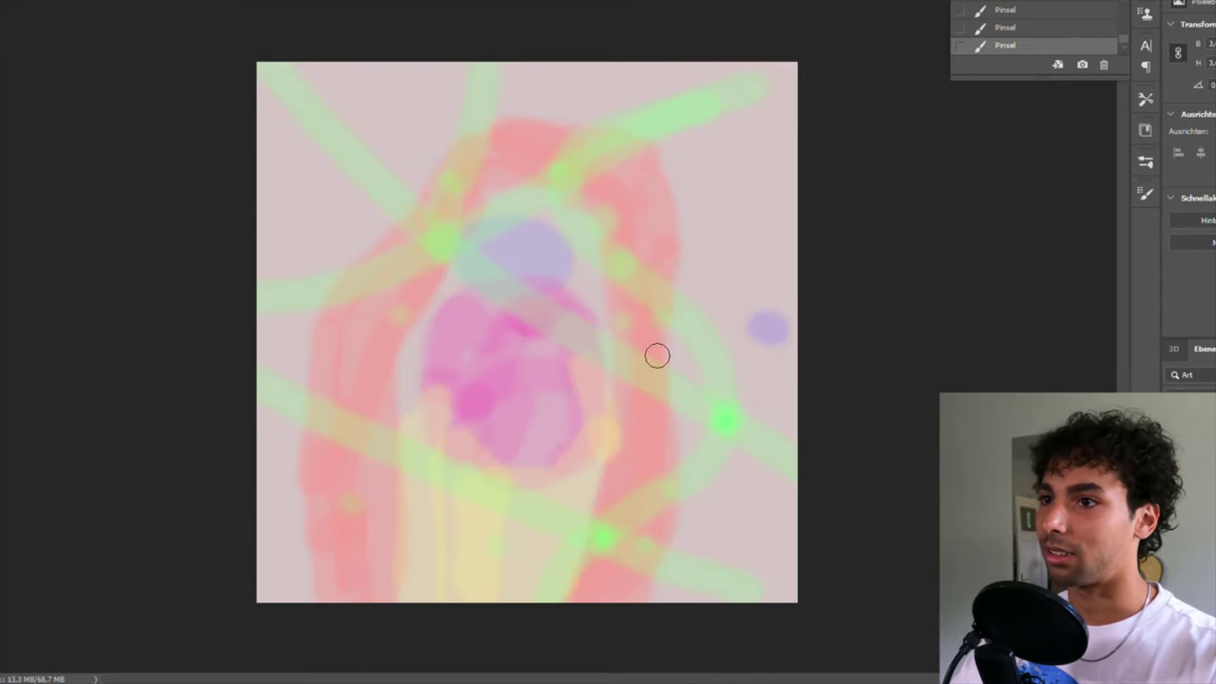
# - Try a curving purple-blue brush stroke from the dab, then undo it
pyautogui.moveTo(768, 327); pyautogui.dragTo(655, 185)
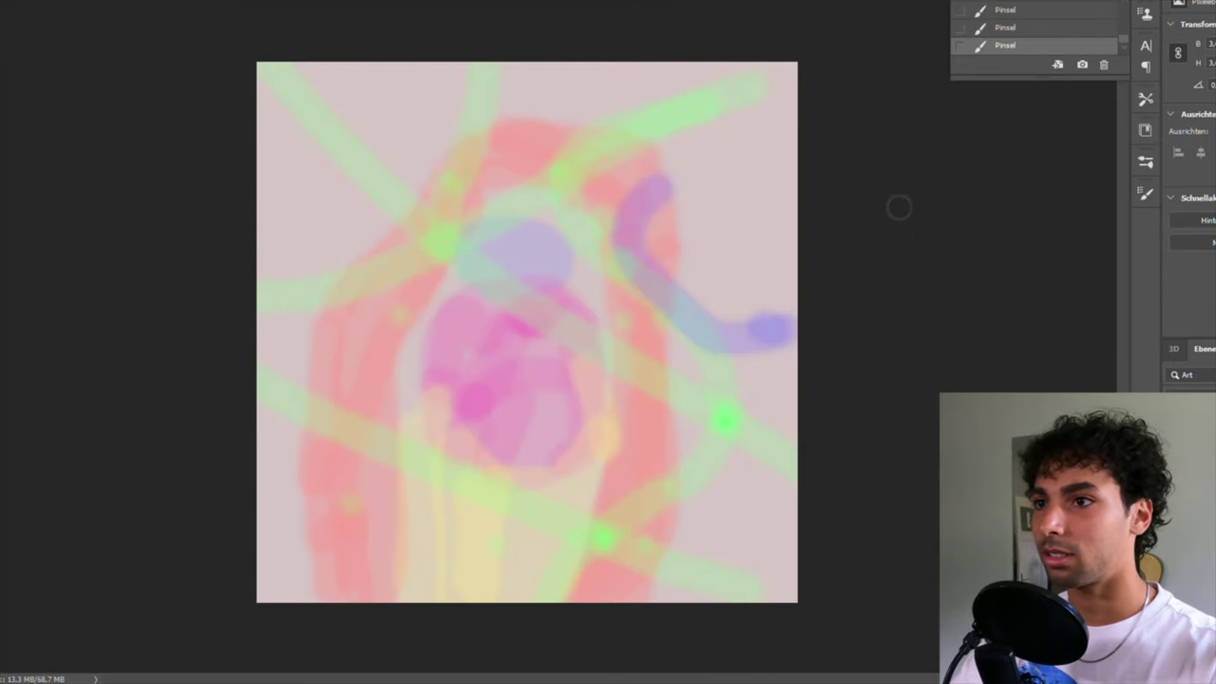
pyautogui.click(1007, 28)
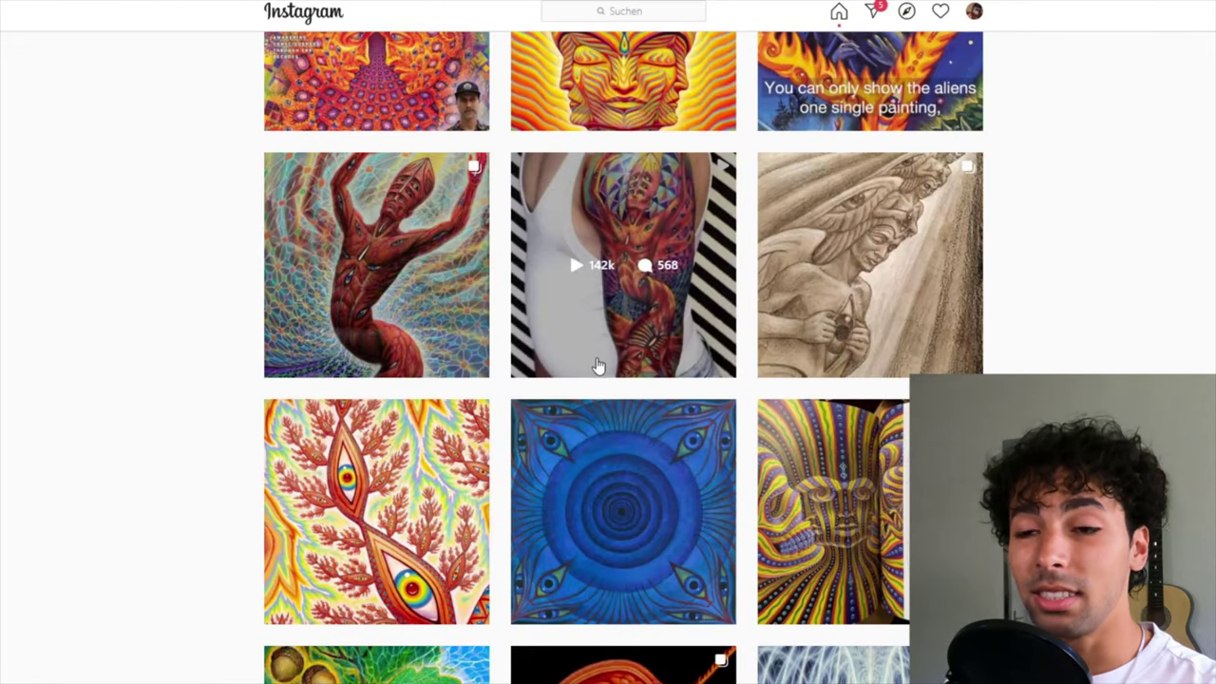
# - Scroll the profile grid and look through the white fountain artwork post
pyautogui.scroll(-5, 600, 380)
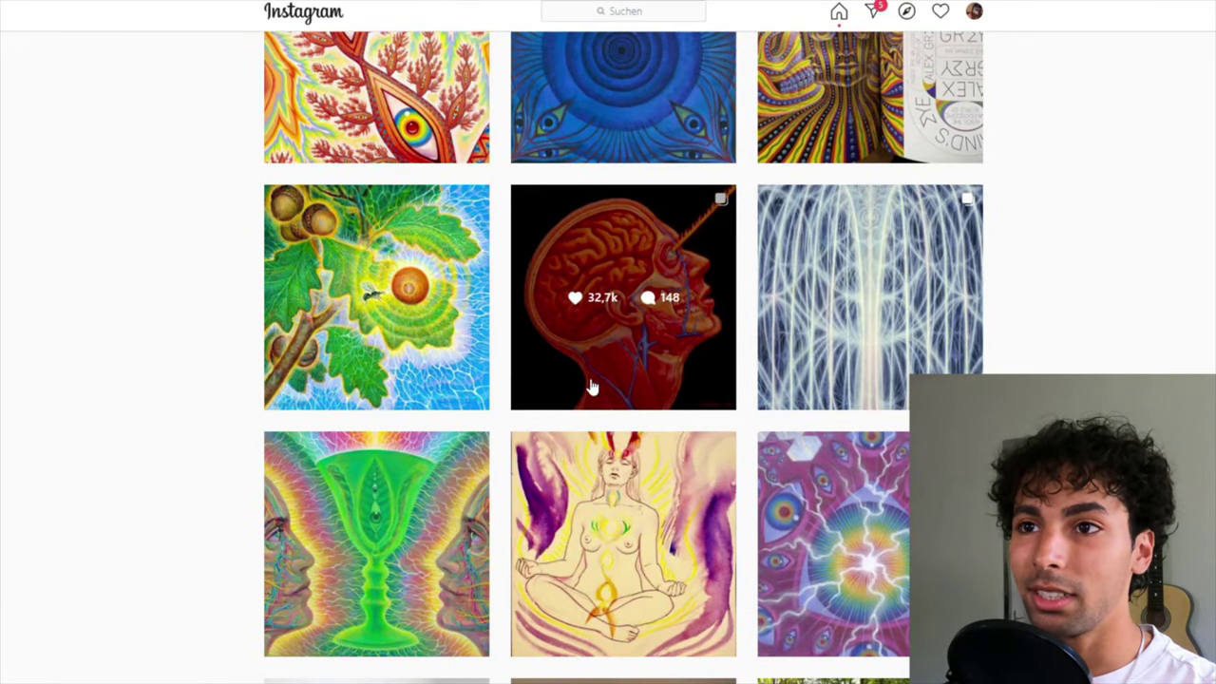
pyautogui.click(788, 406)
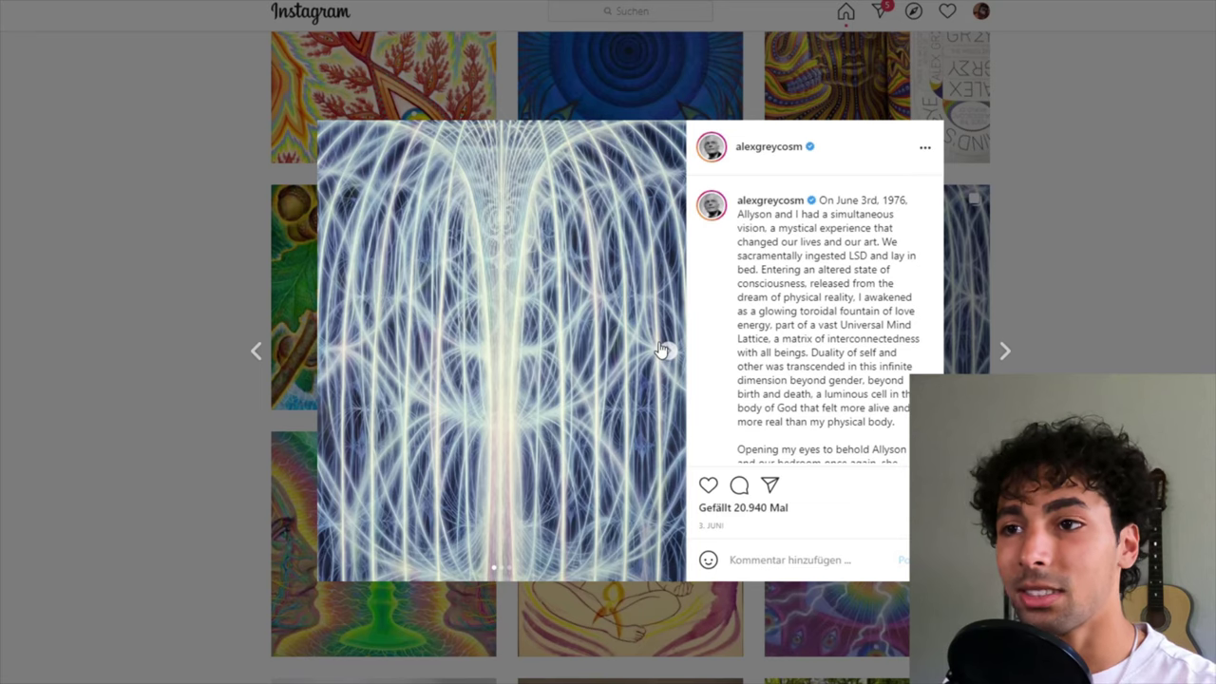
pyautogui.click(665, 350)
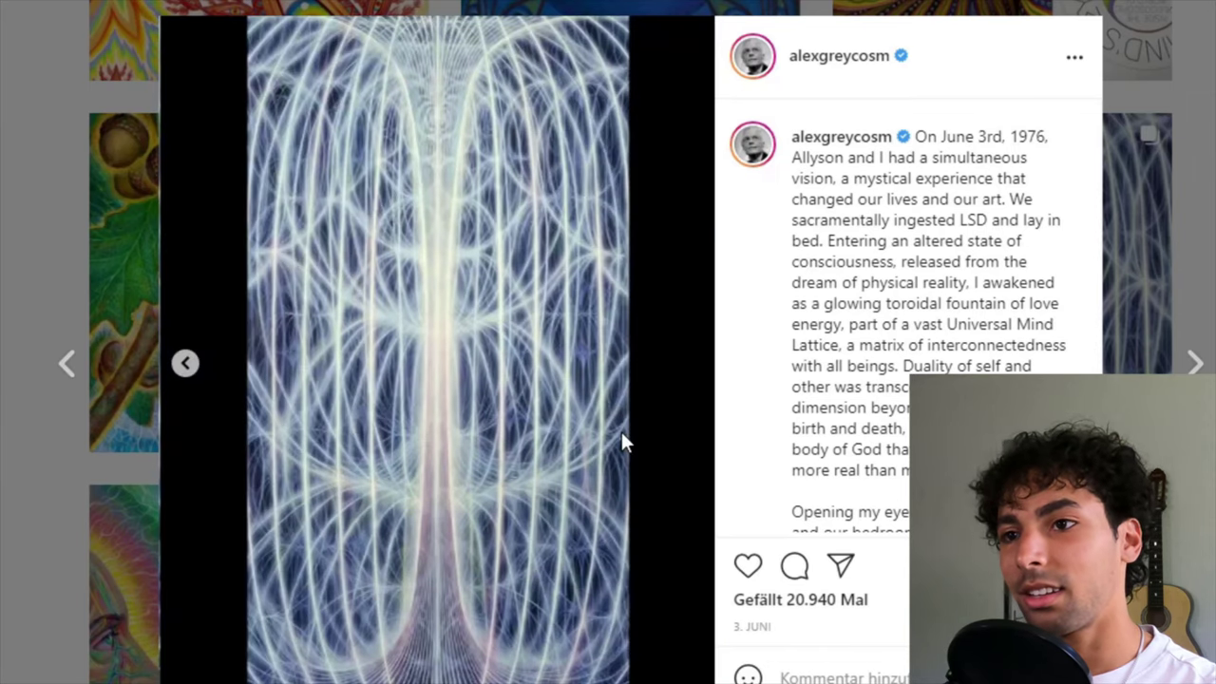
pyautogui.press('Escape')
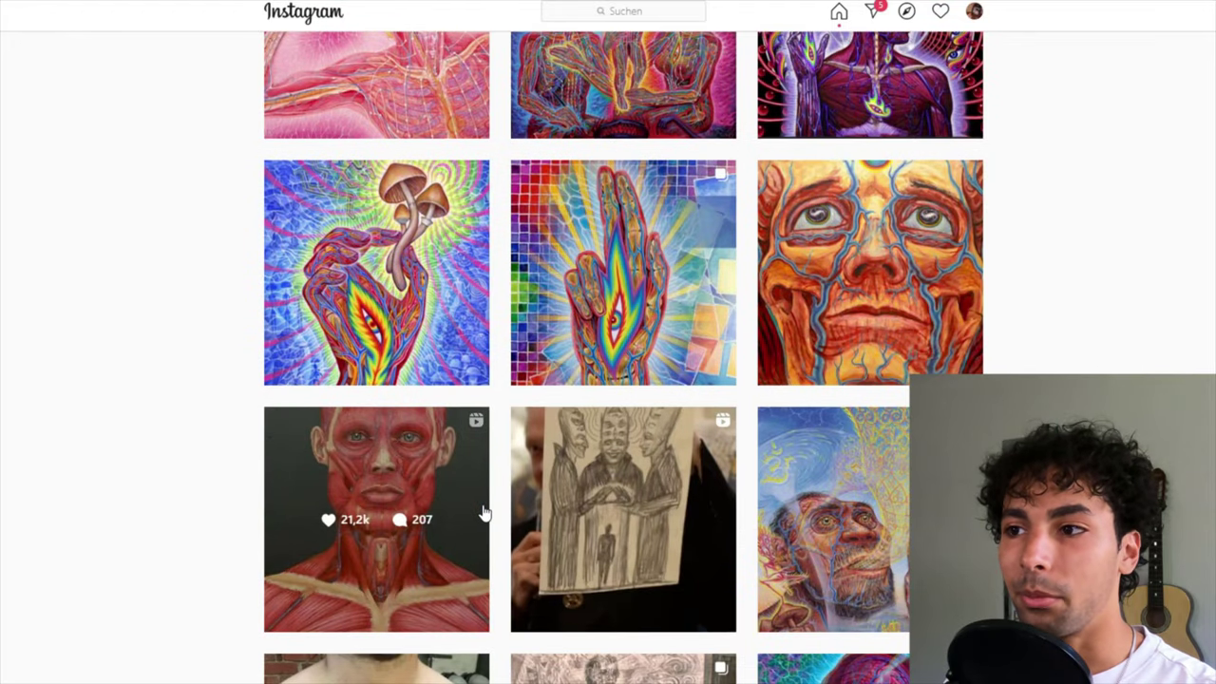
pyautogui.scroll(-3, 490, 513)
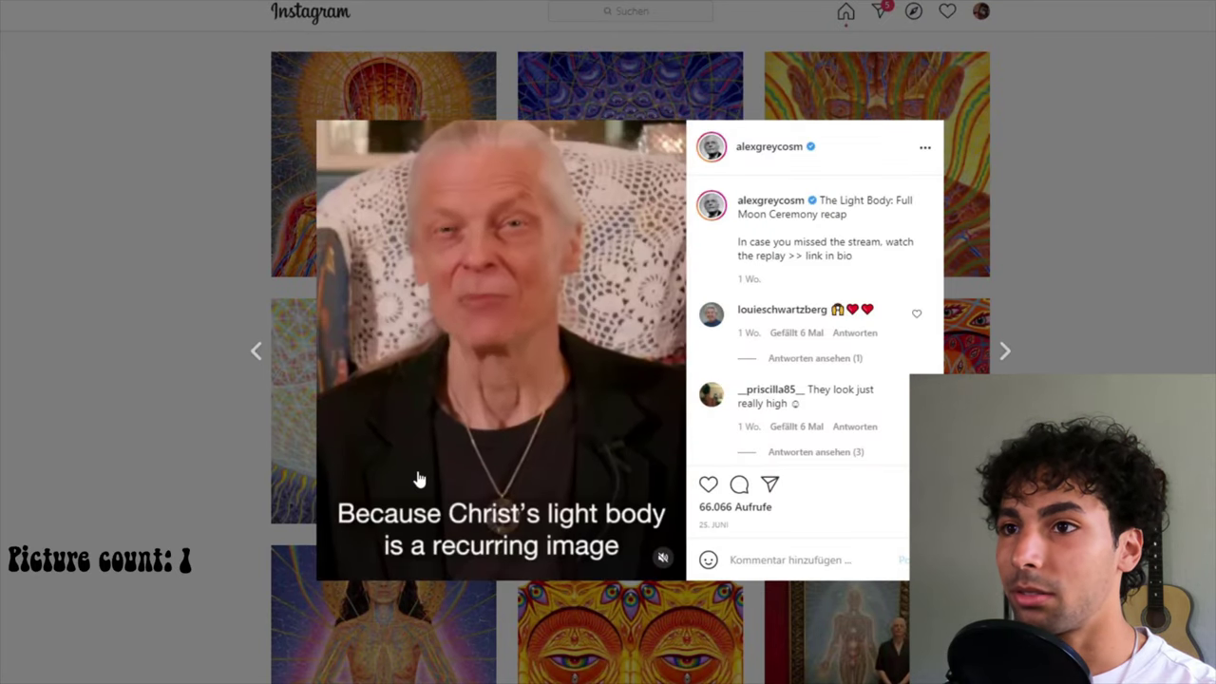
# - Close the video post and open the reaching-hands artwork as the reference
pyautogui.click(81, 458)
pyautogui.scroll(-5, 596, 439)
pyautogui.scroll(2, 596, 439)
pyautogui.click(411, 447)
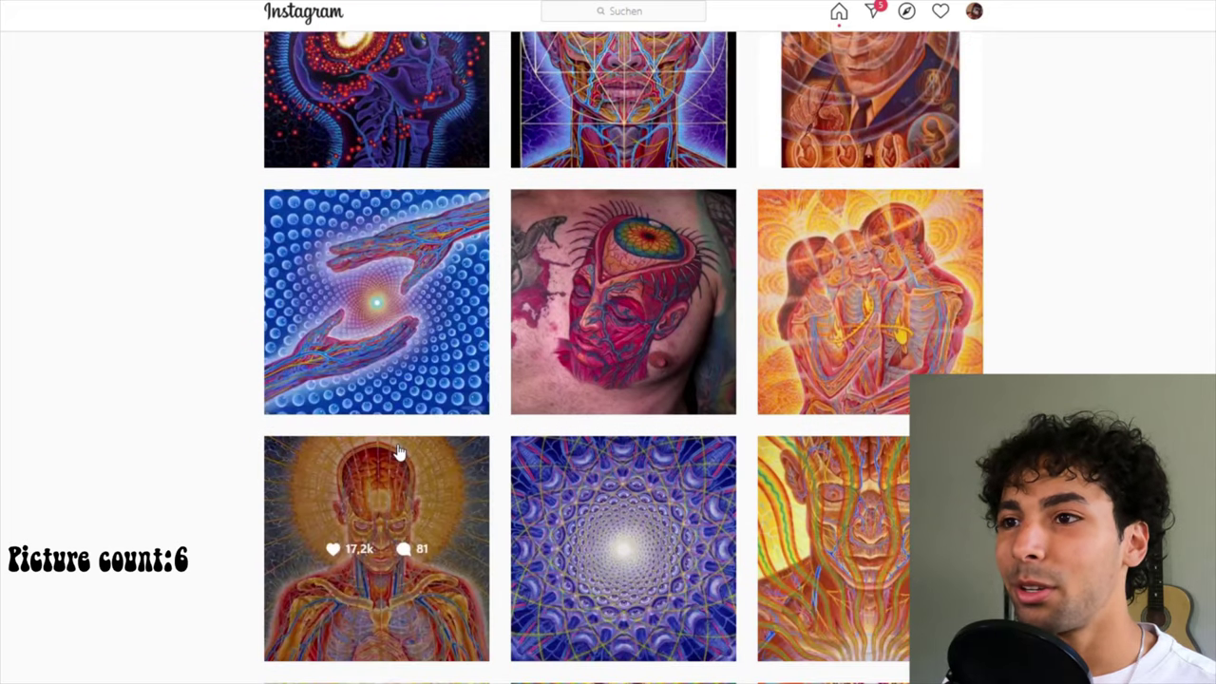
pyautogui.click(385, 380)
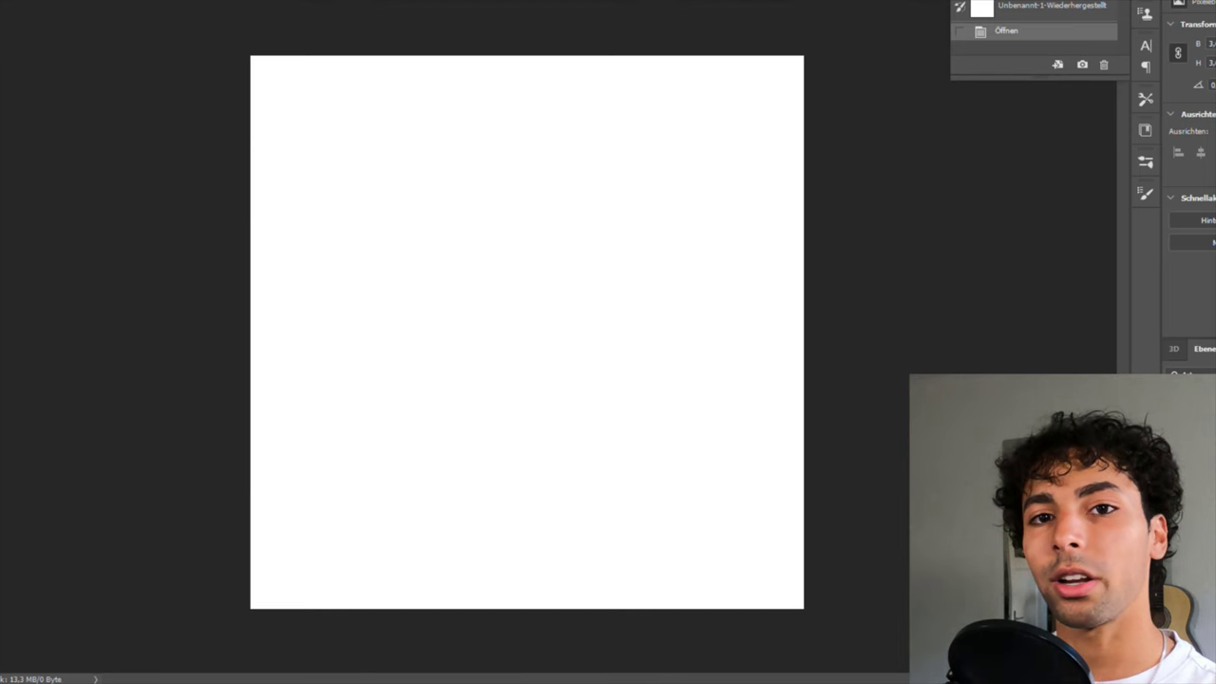
# - Choose a lighter blue and place the first soft light-blue dot at the top
pyautogui.click(482, 619)
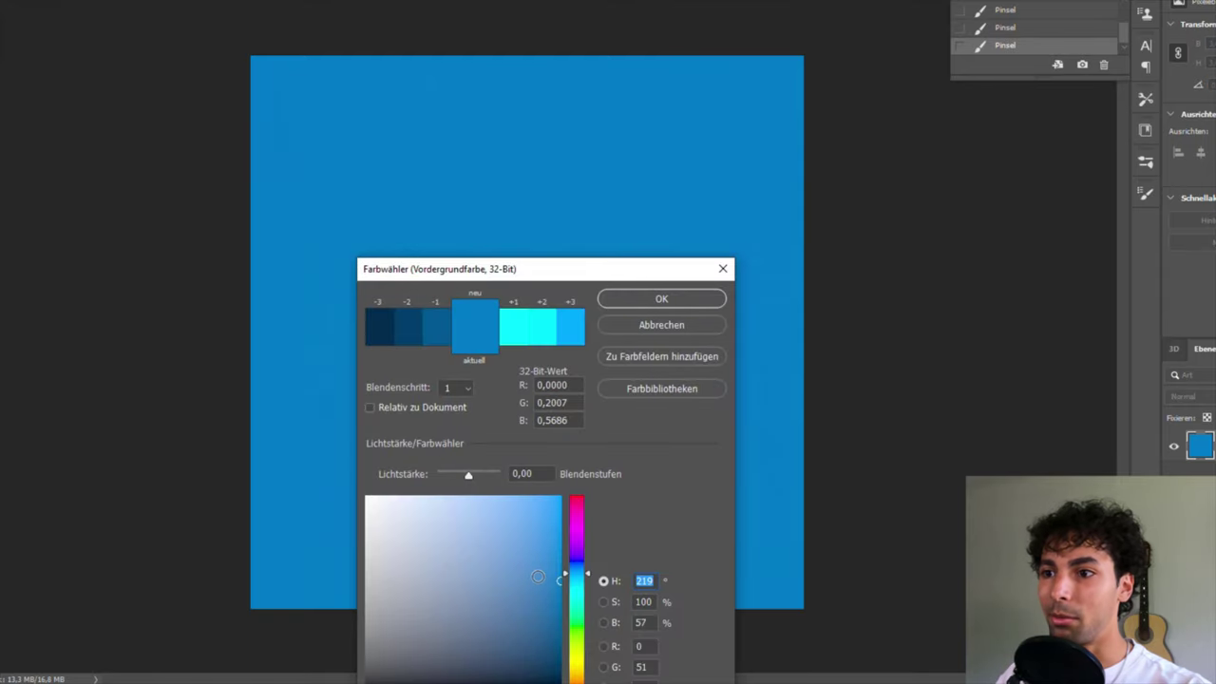
pyautogui.moveTo(538, 576)
pyautogui.mouseDown()
pyautogui.moveTo(541, 508)
pyautogui.moveTo(531, 514)
pyautogui.mouseUp()
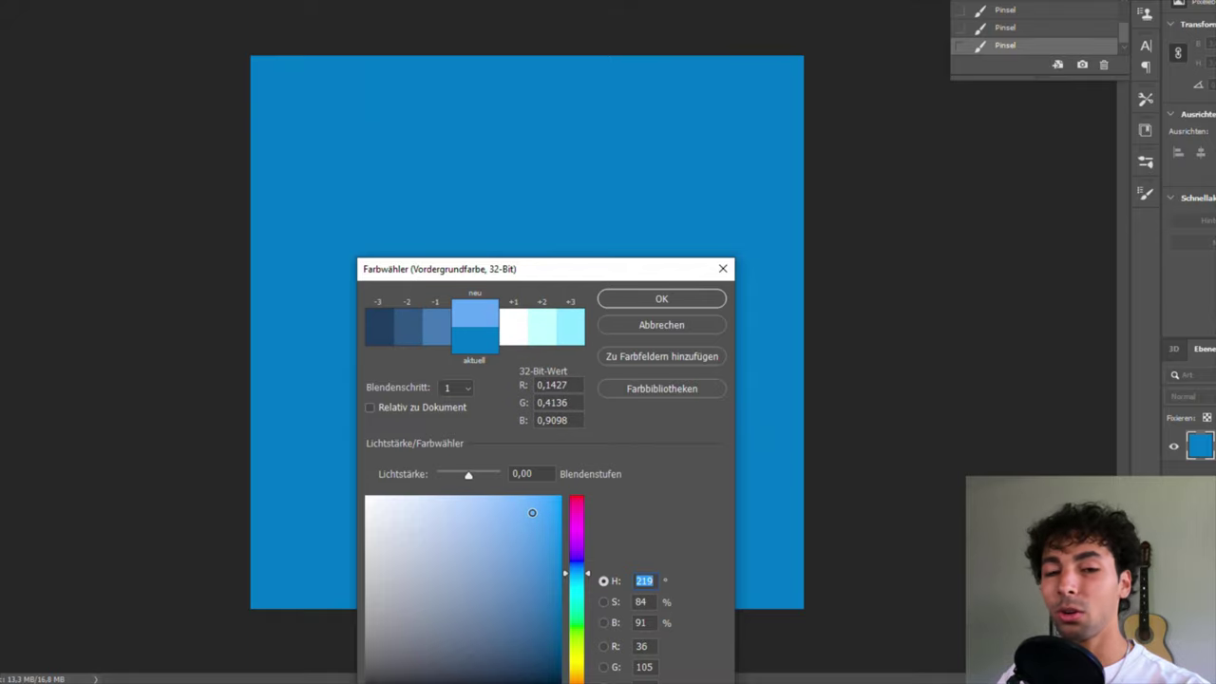
pyautogui.click(717, 301)
pyautogui.click(297, 96)
# - Paint rows of soft light-blue dots from the top down to the bottom row
pyautogui.moveTo(396, 98)
pyautogui.mouseDown()
pyautogui.moveTo(465, 100)
pyautogui.moveTo(424, 175)
pyautogui.mouseUp()
pyautogui.click(367, 171)
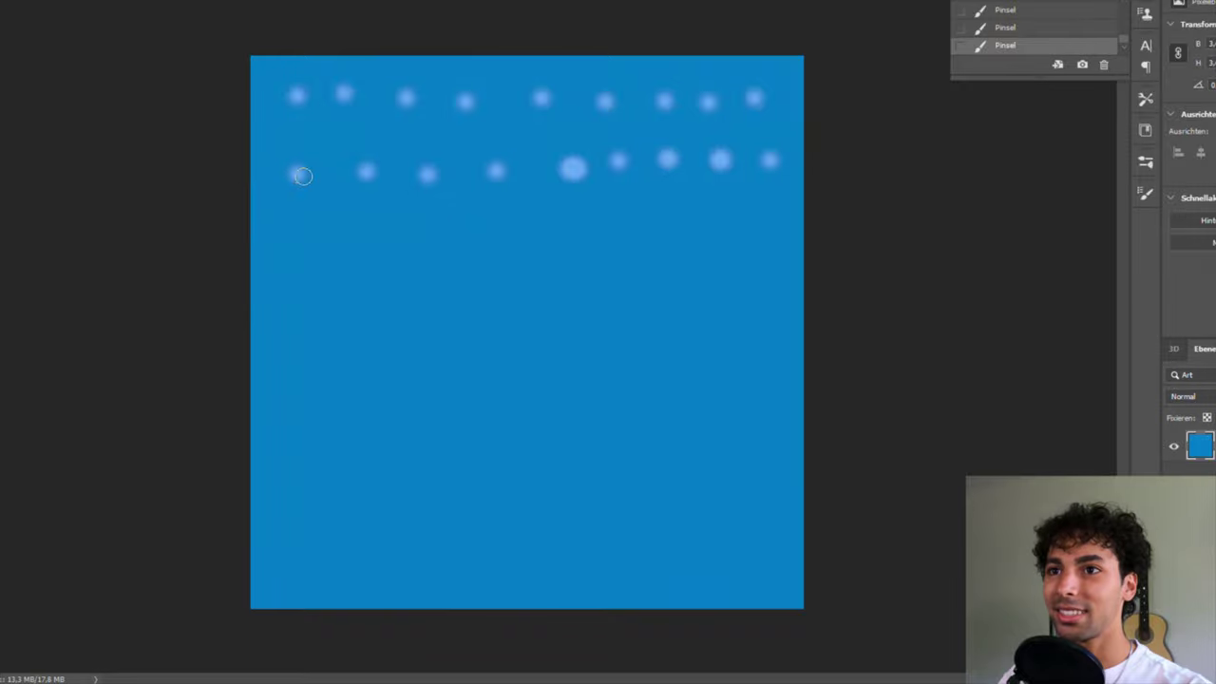
pyautogui.click(353, 244)
pyautogui.click(425, 242)
pyautogui.moveTo(584, 246)
pyautogui.mouseDown()
pyautogui.moveTo(652, 246)
pyautogui.moveTo(345, 399)
pyautogui.moveTo(416, 407)
pyautogui.mouseUp()
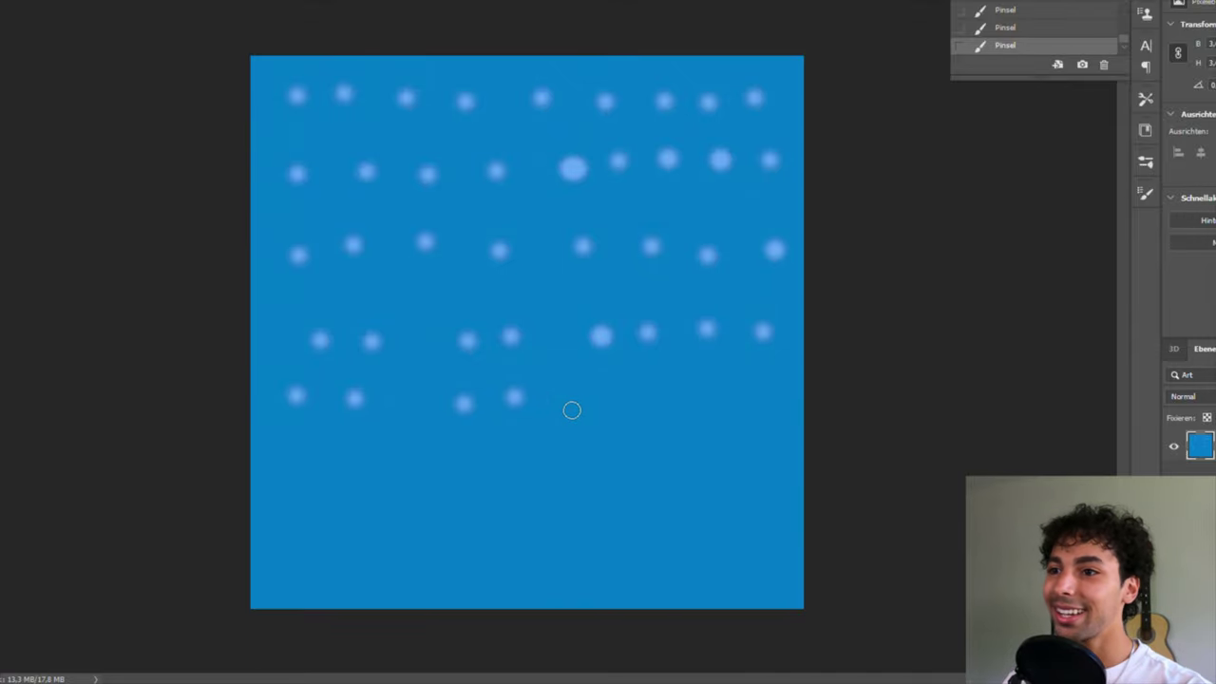
pyautogui.moveTo(585, 412); pyautogui.dragTo(765, 475)
pyautogui.moveTo(643, 474)
pyautogui.mouseDown()
pyautogui.moveTo(351, 539)
pyautogui.moveTo(504, 540)
pyautogui.mouseUp()
pyautogui.moveTo(631, 539); pyautogui.dragTo(769, 540)
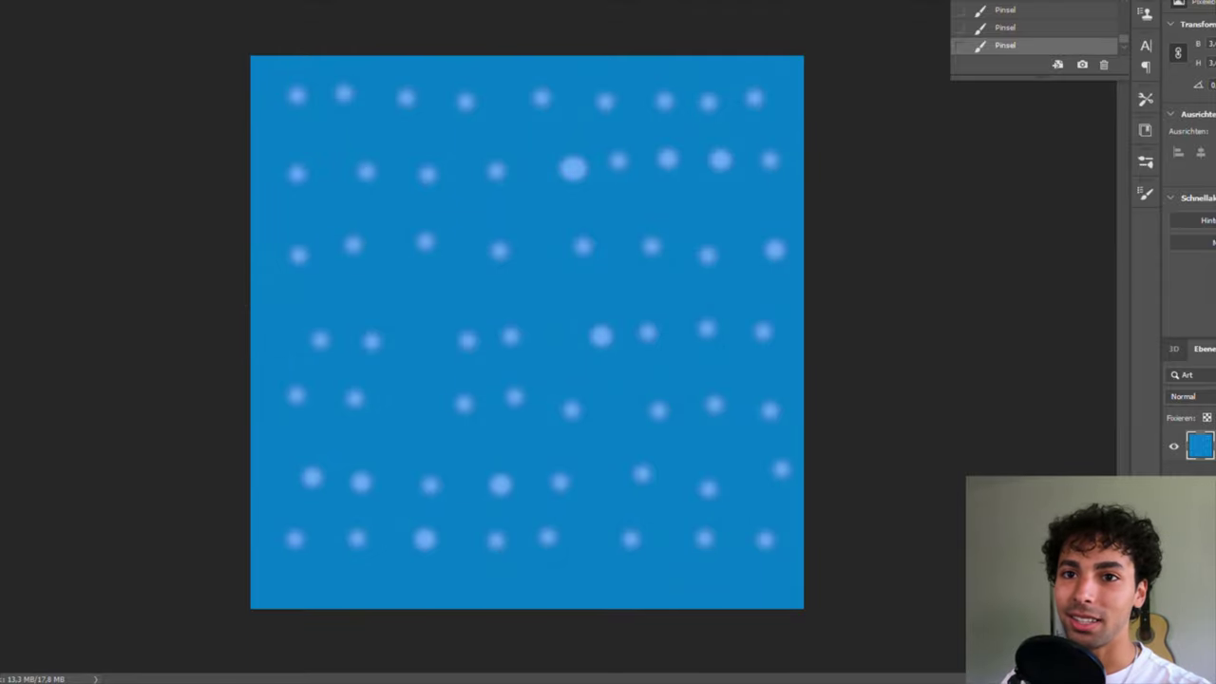
# - Switch the paint colour to yellow and dab a spot near the centre
pyautogui.moveTo(576, 582); pyautogui.dragTo(583, 669)
pyautogui.press('Return')
pyautogui.click(515, 320)
# - Enlarge the soft yellow glow at the centre of the canvas
pyautogui.moveTo(529, 336)
pyautogui.mouseDown()
pyautogui.moveTo(519, 310)
pyautogui.moveTo(522, 320)
pyautogui.mouseUp()
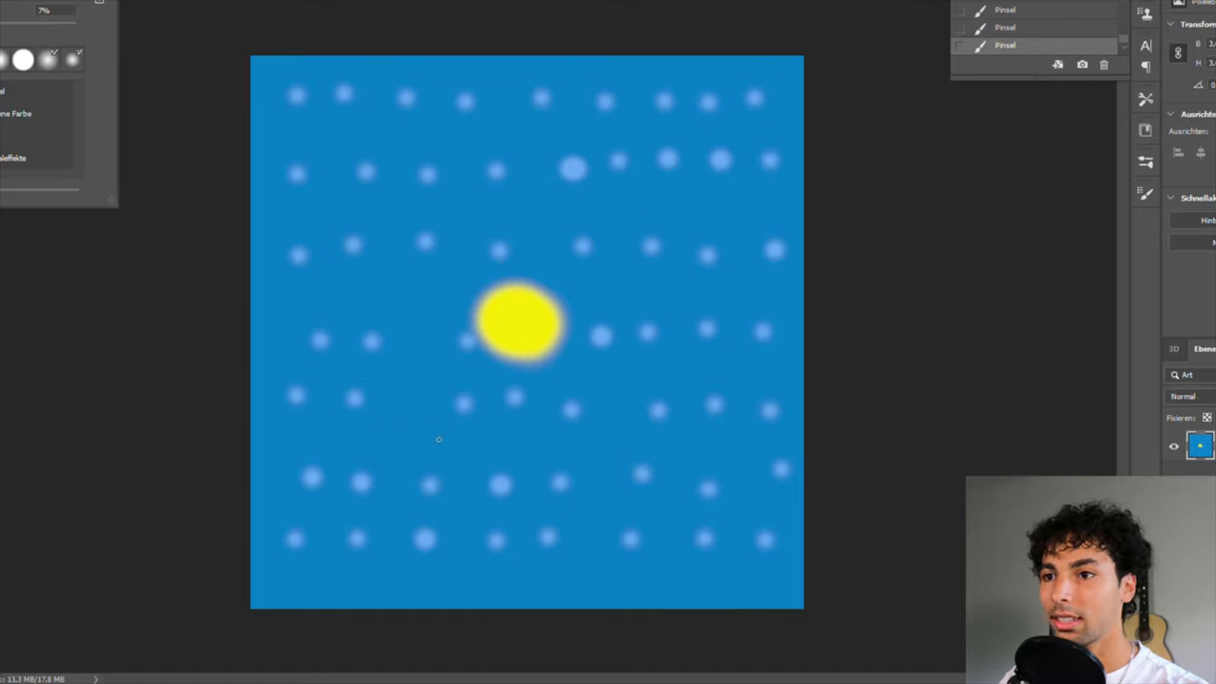
# - Outline the lower hand and its fingers in white, undoing and restoring some strokes
pyautogui.moveTo(272, 433); pyautogui.dragTo(328, 432)
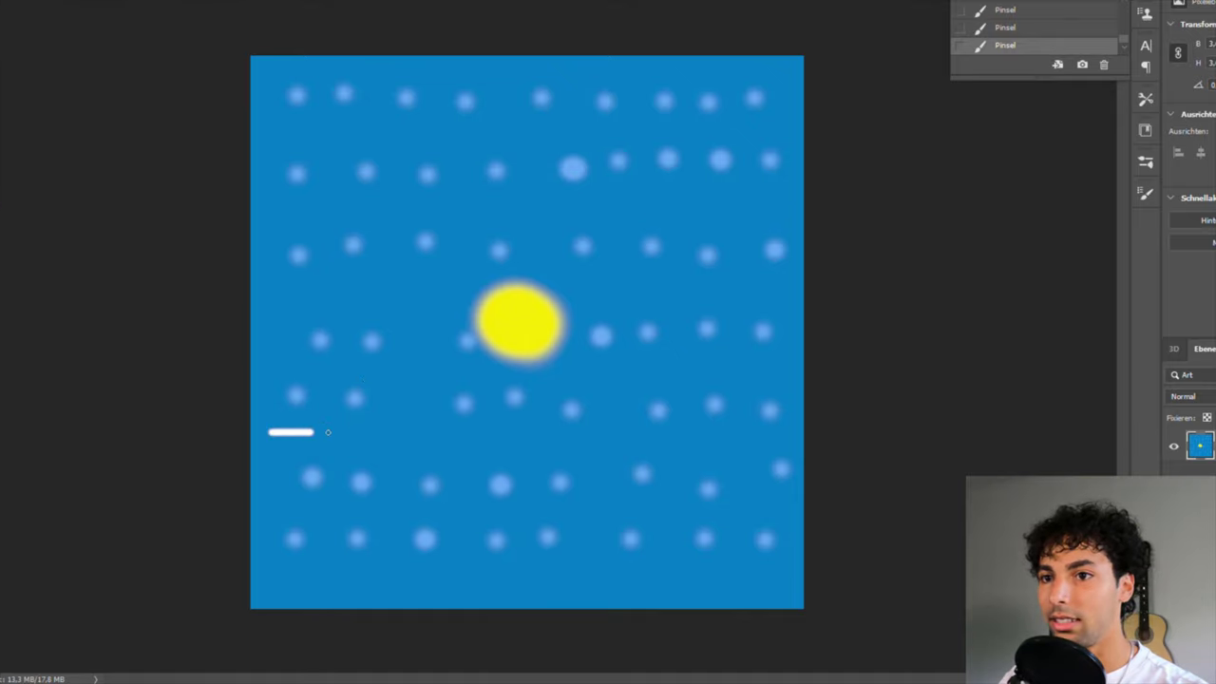
pyautogui.moveTo(404, 447)
pyautogui.mouseDown()
pyautogui.moveTo(478, 459)
pyautogui.moveTo(506, 336)
pyautogui.moveTo(251, 373)
pyautogui.mouseUp()
pyautogui.moveTo(549, 356); pyautogui.dragTo(479, 366)
pyautogui.moveTo(581, 405); pyautogui.dragTo(491, 406)
pyautogui.hotkey('ctrl', 'z')
pyautogui.hotkey('ctrl', 'z')
pyautogui.hotkey('ctrl', 'z')
pyautogui.hotkey('ctrl', 'z')
pyautogui.hotkey('ctrl', 'z')
pyautogui.hotkey('ctrl', 'z')
pyautogui.hotkey('ctrl', 'z')
pyautogui.hotkey('ctrl', 'z')
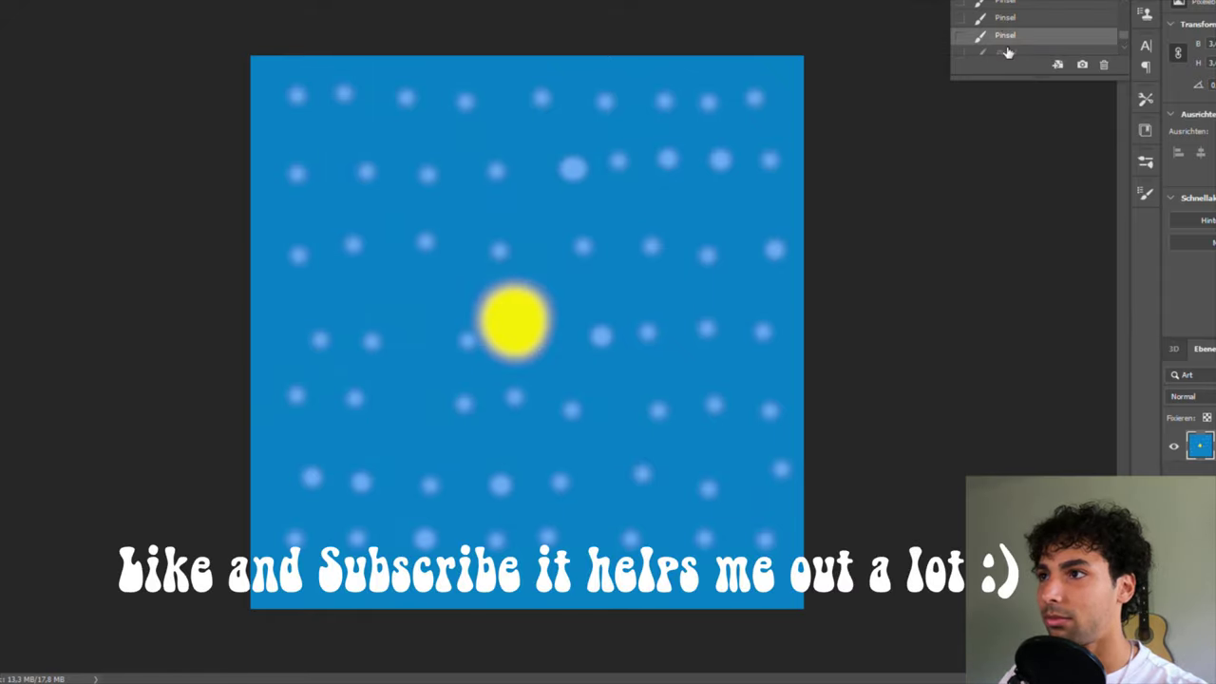
pyautogui.hotkey('ctrl', 'shift', 'z')
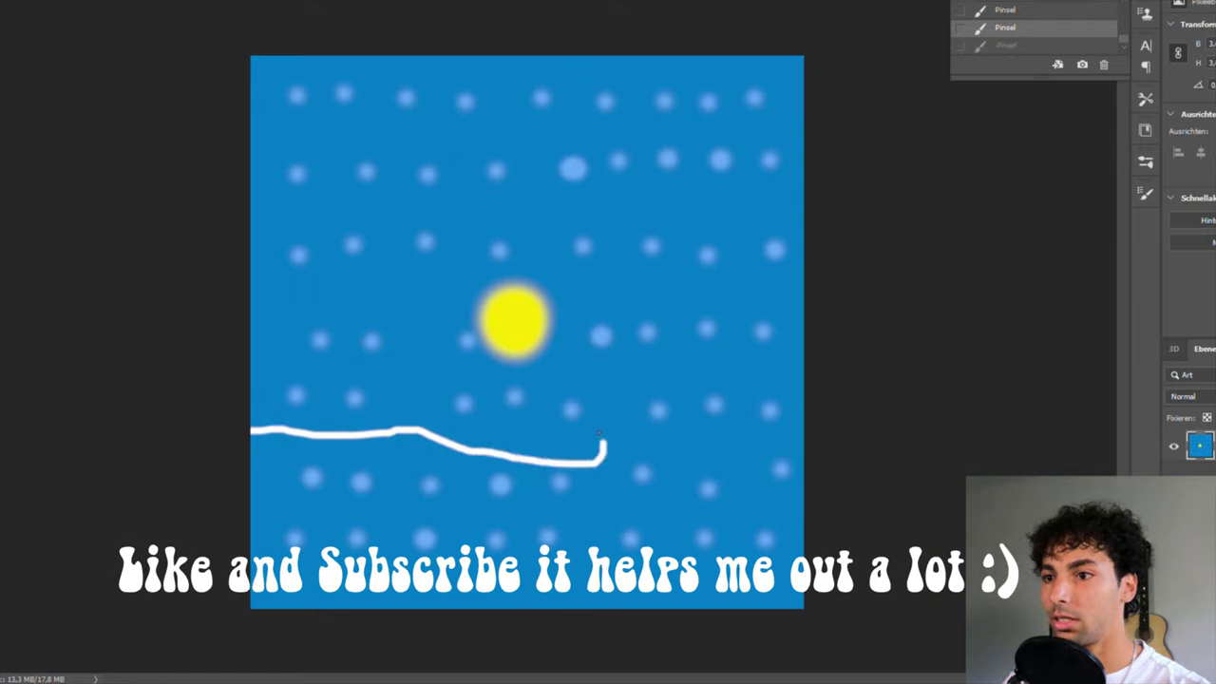
pyautogui.hotkey('ctrl', 'shift', 'z')
# - Outline the upper hand reaching from the right and paint red veins across it
pyautogui.moveTo(415, 344); pyautogui.dragTo(251, 388)
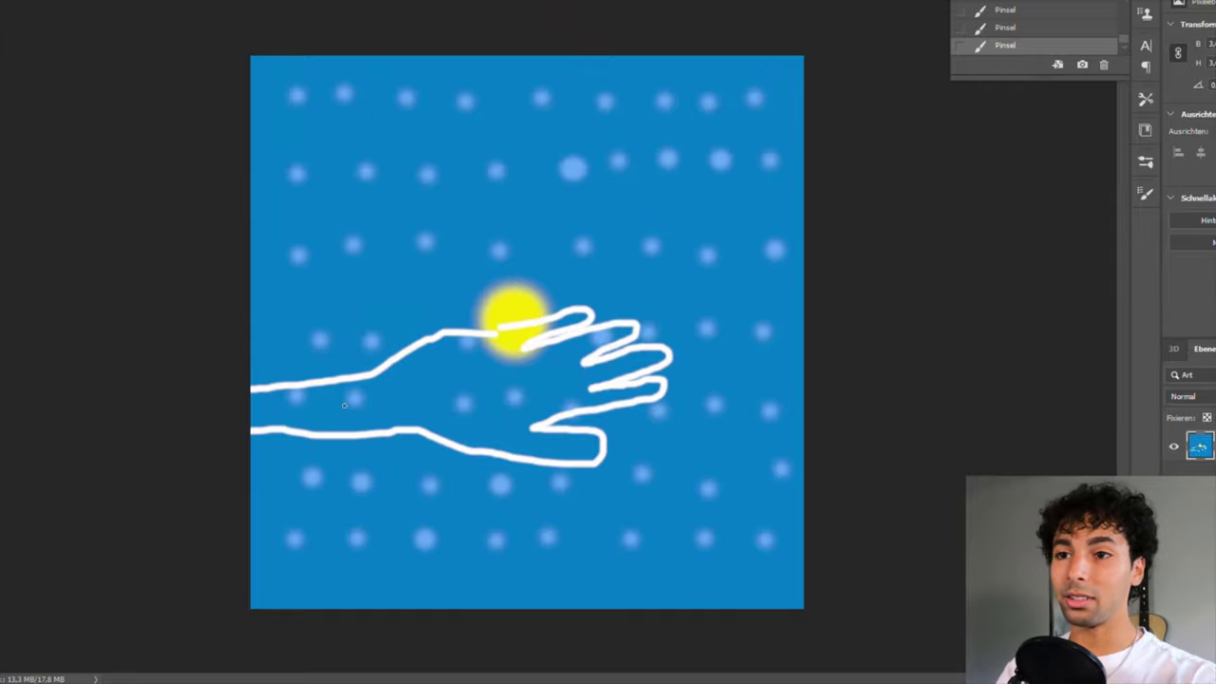
pyautogui.moveTo(803, 228)
pyautogui.mouseDown()
pyautogui.moveTo(538, 255)
pyautogui.moveTo(415, 163)
pyautogui.moveTo(420, 145)
pyautogui.moveTo(512, 118)
pyautogui.mouseUp()
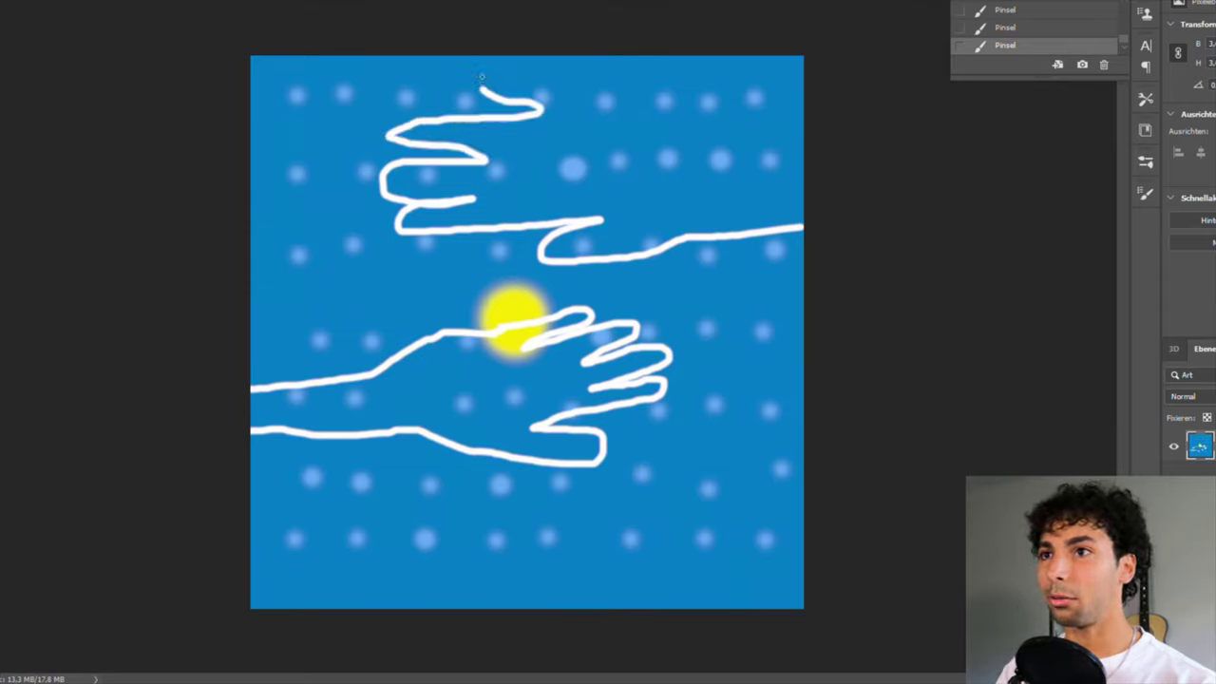
pyautogui.moveTo(482, 77)
pyautogui.mouseDown()
pyautogui.moveTo(561, 66)
pyautogui.moveTo(803, 124)
pyautogui.mouseUp()
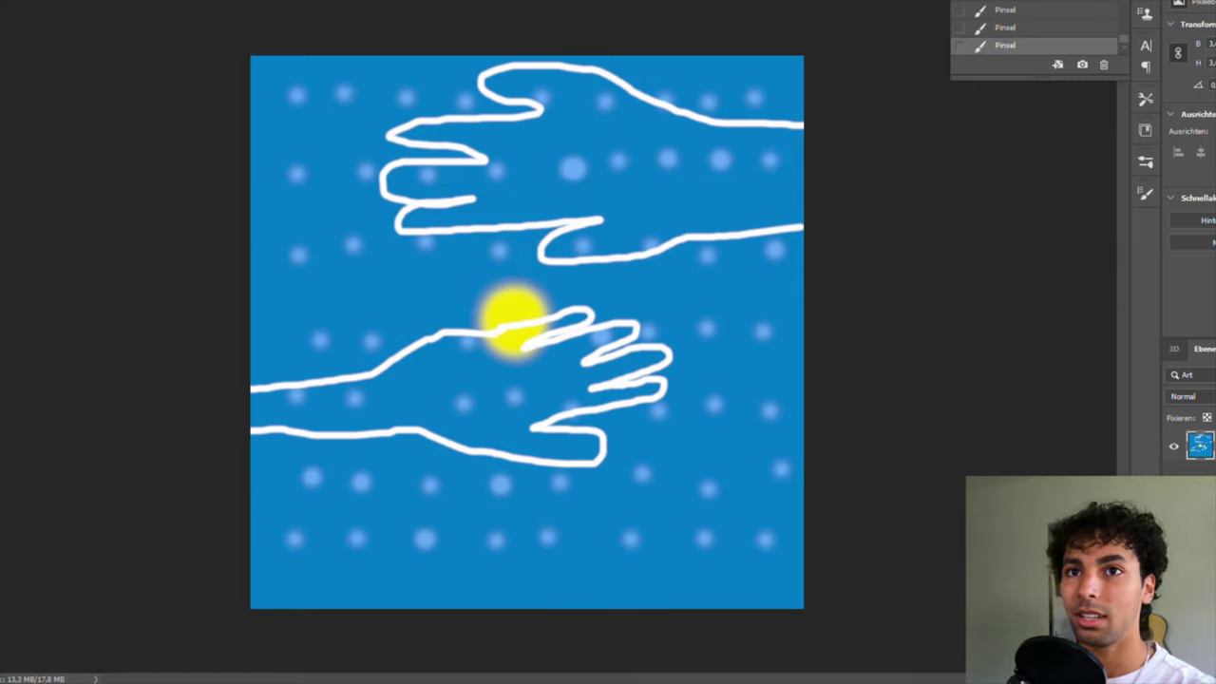
pyautogui.moveTo(401, 183); pyautogui.dragTo(804, 201)
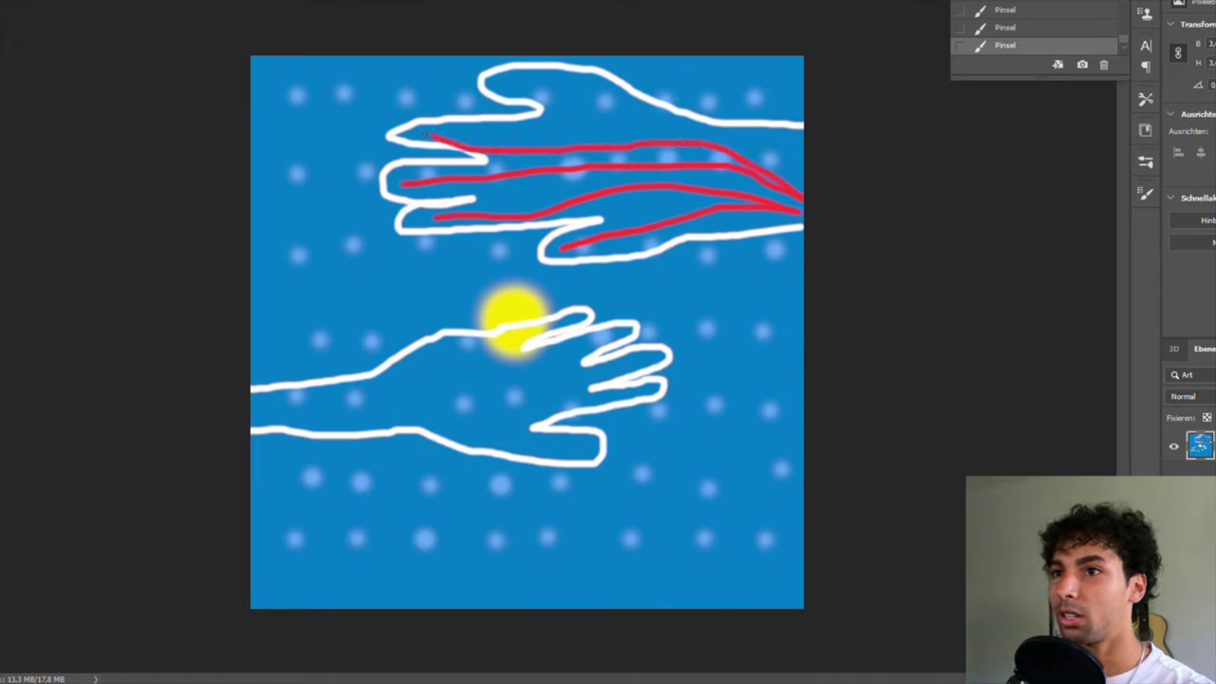
pyautogui.moveTo(518, 91); pyautogui.dragTo(804, 202)
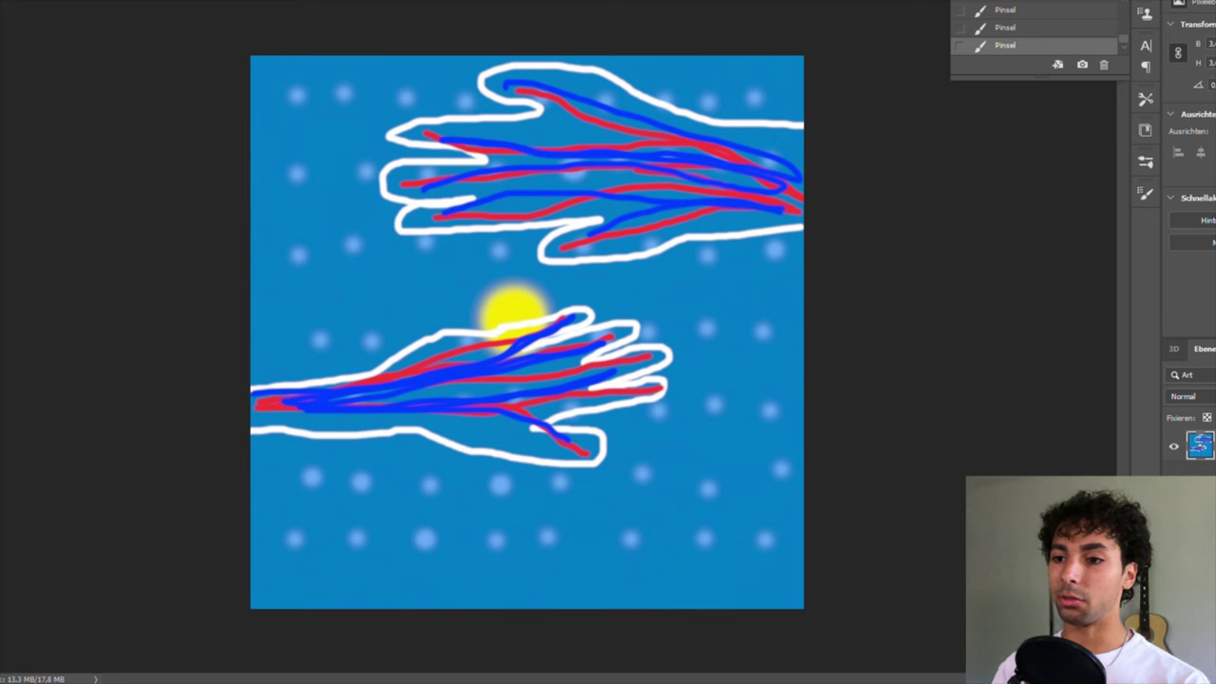
# - Open the 'I am not my feelings' post and swipe to its purple second slide
pyautogui.click(408, 642)
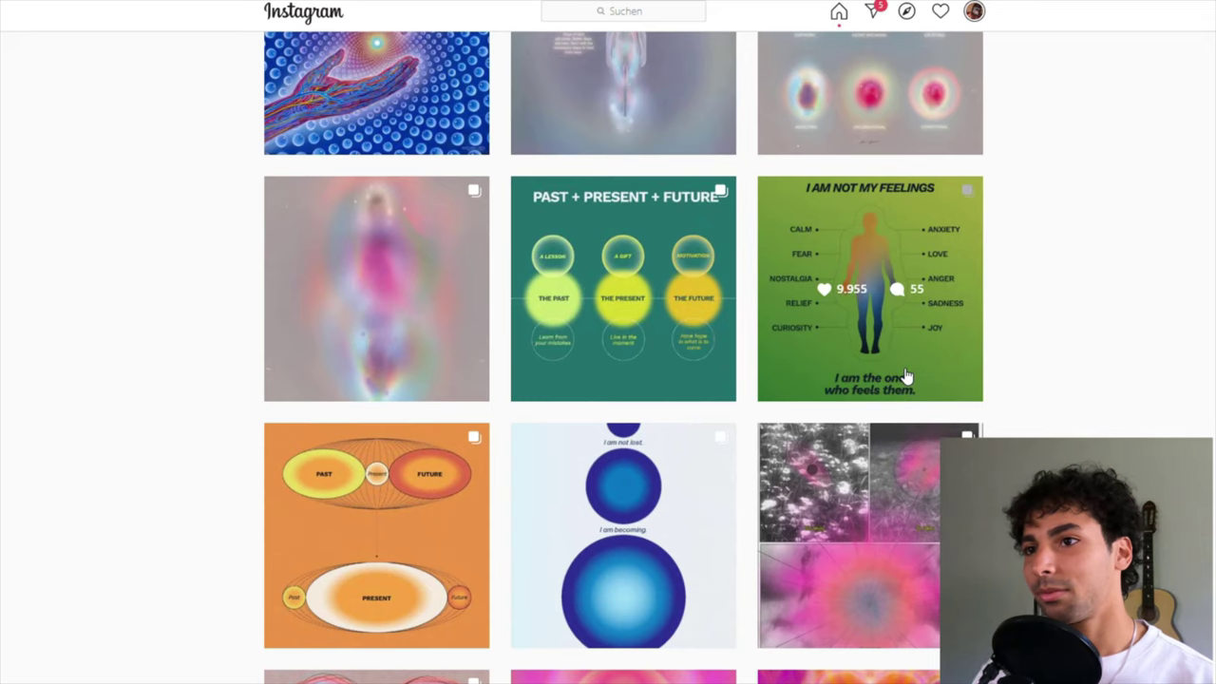
pyautogui.click(906, 375)
pyautogui.moveTo(510, 311); pyautogui.dragTo(351, 459)
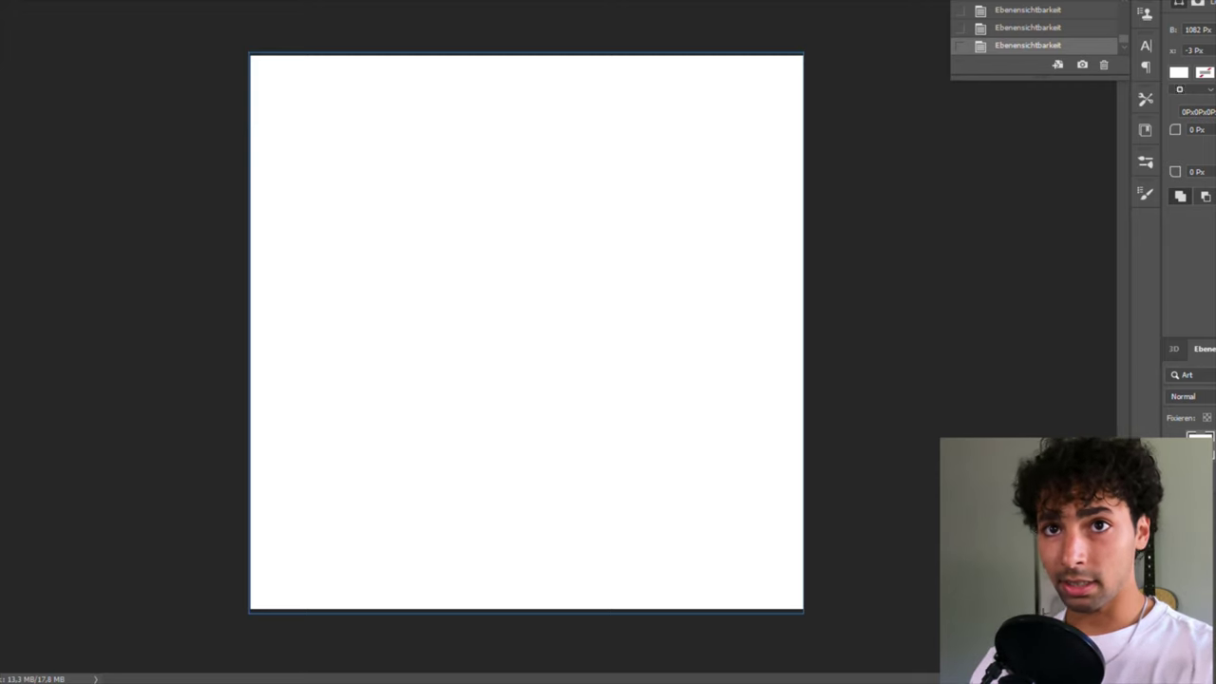
# - Paint across the layer and apply a -90° blue-to-yellow gradient overlay with bevel
pyautogui.moveTo(798, 66)
pyautogui.mouseDown()
pyautogui.moveTo(388, 47)
pyautogui.moveTo(41, 108)
pyautogui.moveTo(716, 163)
pyautogui.moveTo(949, 233)
pyautogui.moveTo(13, 264)
pyautogui.moveTo(827, 342)
pyautogui.moveTo(301, 293)
pyautogui.moveTo(947, 412)
pyautogui.moveTo(868, 453)
pyautogui.moveTo(272, 465)
pyautogui.moveTo(201, 598)
pyautogui.moveTo(646, 532)
pyautogui.moveTo(380, 586)
pyautogui.moveTo(874, 561)
pyautogui.moveTo(750, 570)
pyautogui.moveTo(782, 203)
pyautogui.moveTo(269, 124)
pyautogui.moveTo(409, 488)
pyautogui.moveTo(310, 262)
pyautogui.mouseUp()
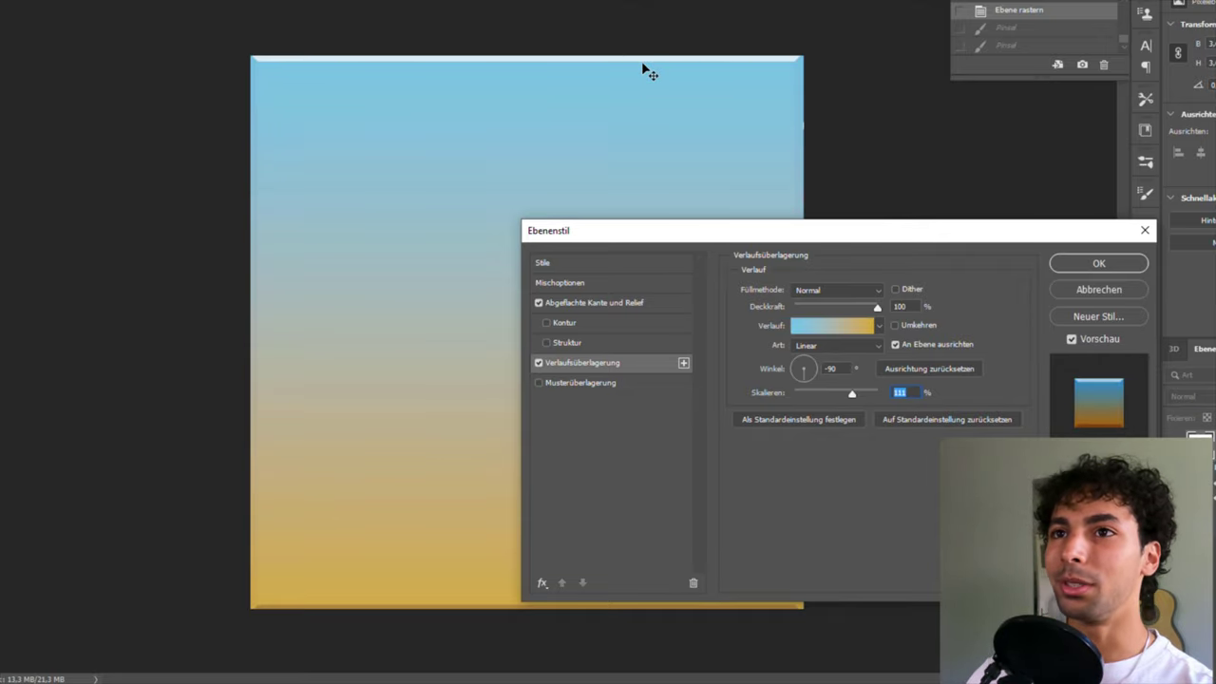
pyautogui.press('Return')
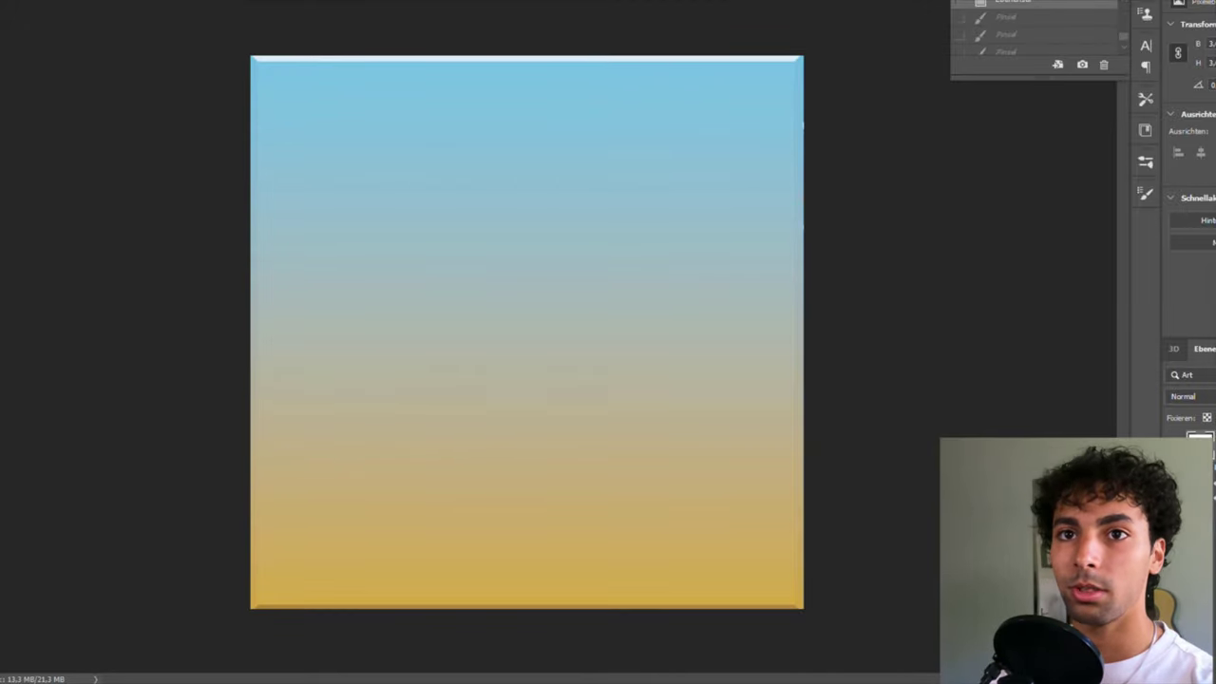
# - Free Transform the gradient layer to enlarge it slightly
pyautogui.hotkey('ctrl', 't')
pyautogui.moveTo(804, 609); pyautogui.dragTo(803, 608)
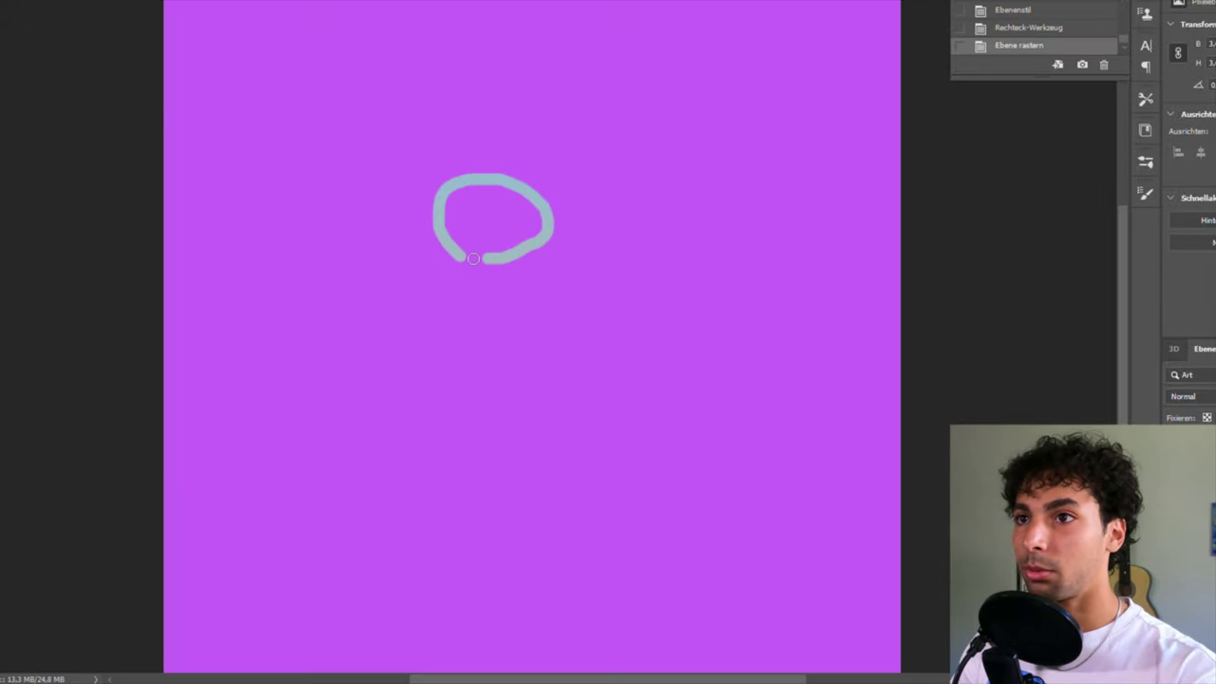
pyautogui.moveTo(479, 259)
pyautogui.mouseDown()
pyautogui.moveTo(457, 192)
pyautogui.moveTo(518, 204)
pyautogui.moveTo(499, 188)
pyautogui.moveTo(547, 230)
pyautogui.moveTo(467, 249)
pyautogui.moveTo(452, 202)
pyautogui.moveTo(449, 241)
pyautogui.moveTo(463, 200)
pyautogui.moveTo(510, 223)
pyautogui.moveTo(456, 221)
pyautogui.moveTo(489, 208)
pyautogui.moveTo(472, 231)
pyautogui.moveTo(503, 231)
pyautogui.mouseUp()
# - Paint the figure's head, arms and legs, then a dashed line up its left side
pyautogui.moveTo(375, 475)
pyautogui.mouseDown()
pyautogui.moveTo(433, 360)
pyautogui.moveTo(428, 461)
pyautogui.mouseUp()
pyautogui.moveTo(429, 461); pyautogui.dragTo(430, 484)
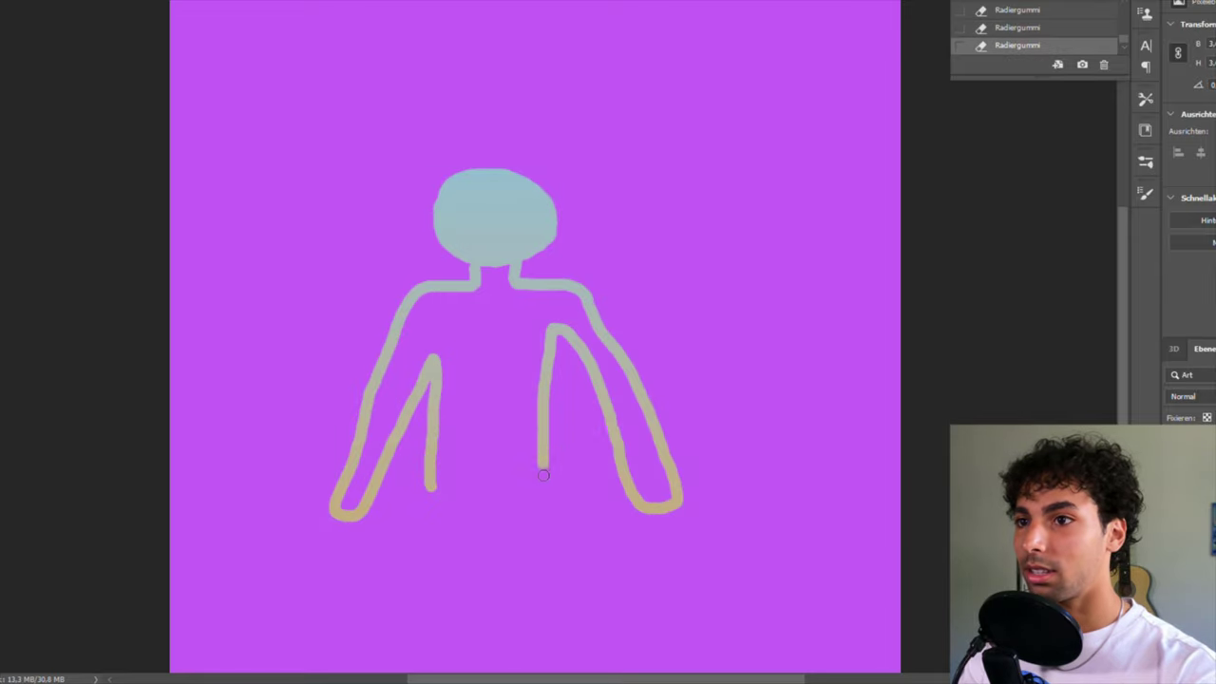
pyautogui.moveTo(543, 475); pyautogui.dragTo(535, 512)
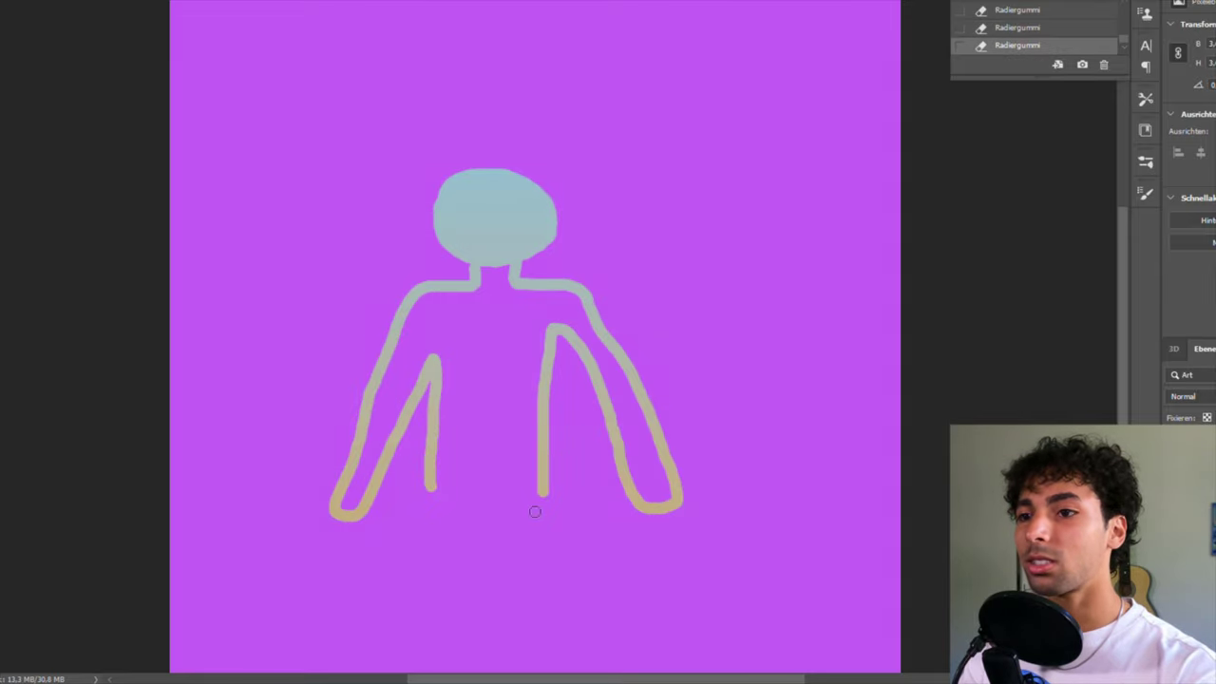
pyautogui.scroll(-2, 483, 514)
pyautogui.moveTo(430, 404)
pyautogui.mouseDown()
pyautogui.moveTo(485, 425)
pyautogui.moveTo(590, 527)
pyautogui.moveTo(605, 573)
pyautogui.mouseUp()
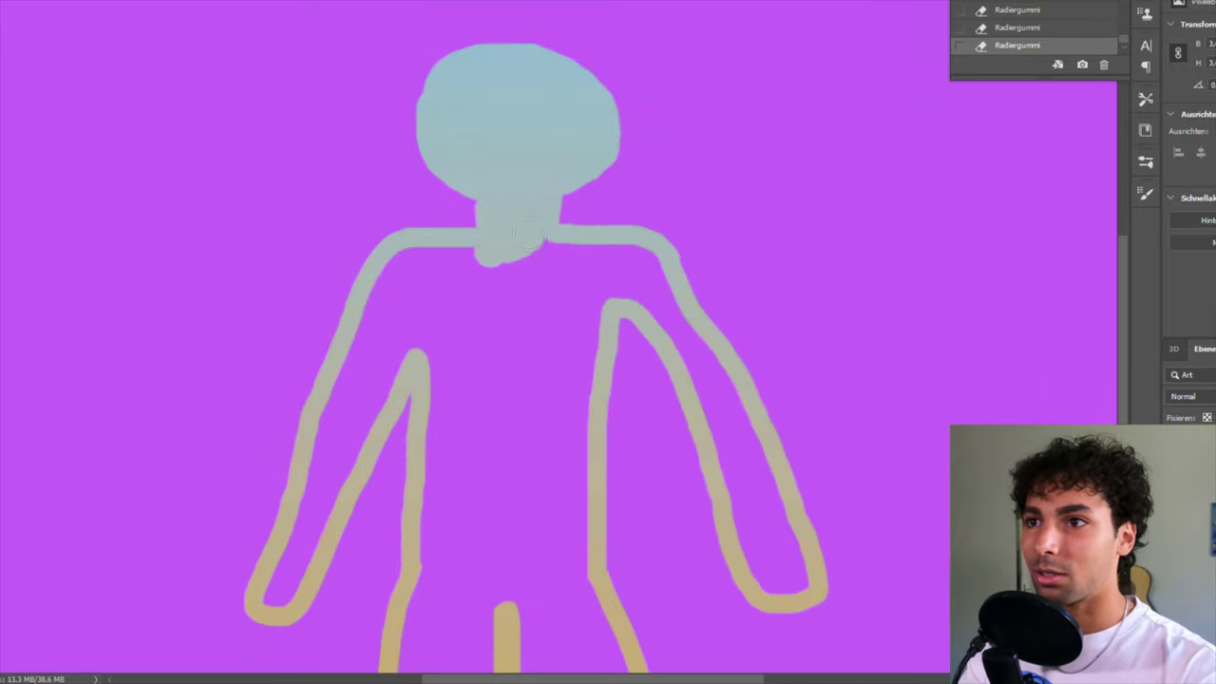
pyautogui.moveTo(530, 237)
pyautogui.mouseDown()
pyautogui.moveTo(529, 294)
pyautogui.moveTo(487, 251)
pyautogui.moveTo(436, 268)
pyautogui.moveTo(466, 255)
pyautogui.moveTo(414, 261)
pyautogui.moveTo(372, 306)
pyautogui.moveTo(347, 418)
pyautogui.mouseUp()
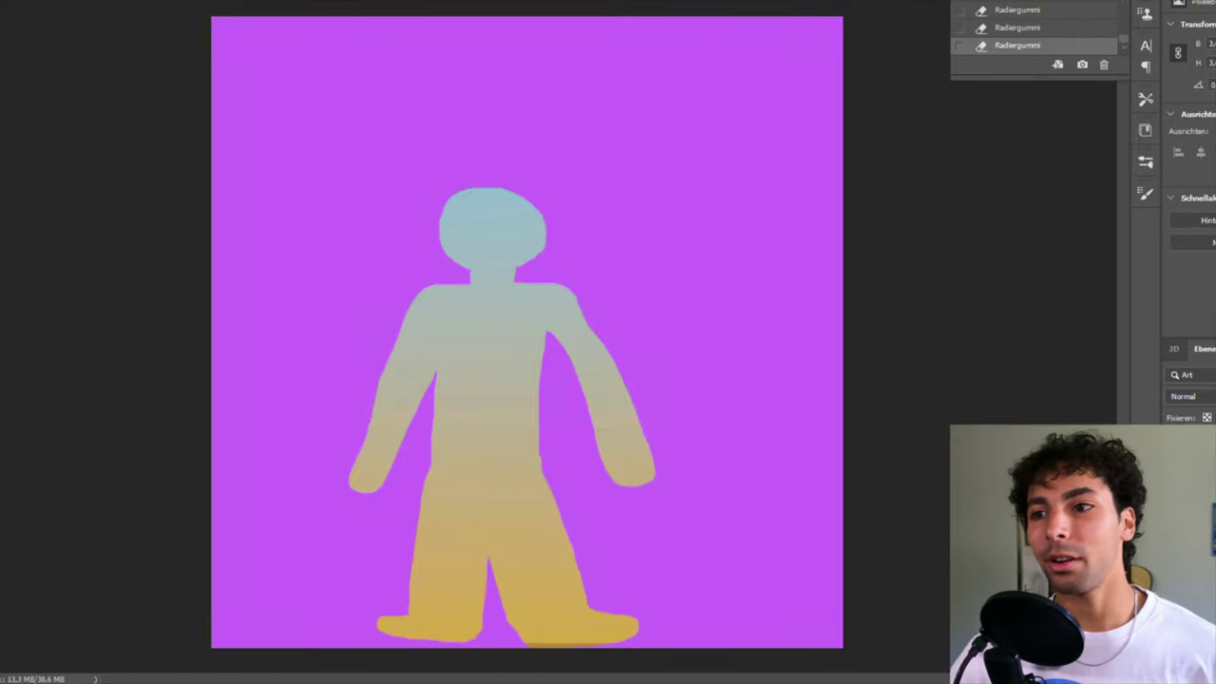
pyautogui.moveTo(353, 644)
pyautogui.mouseDown()
pyautogui.moveTo(318, 439)
pyautogui.moveTo(364, 273)
pyautogui.mouseUp()
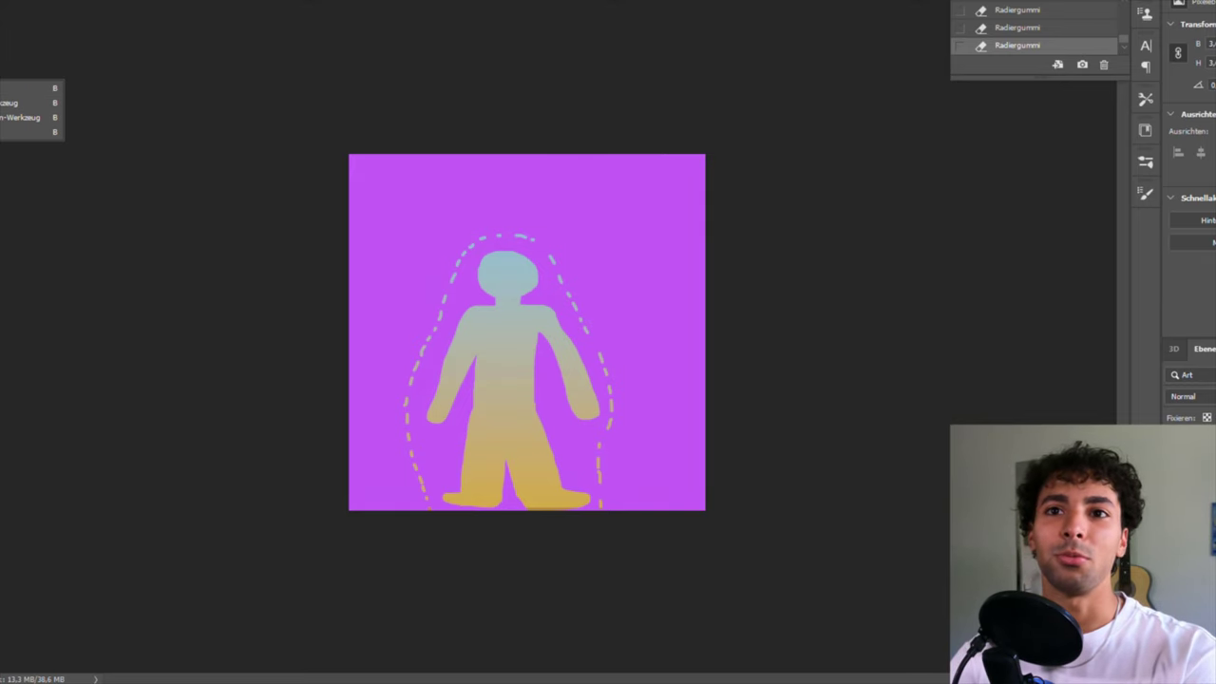
# - Type the title 'Observe your Emotions' above the aura figure
pyautogui.write('Observe')
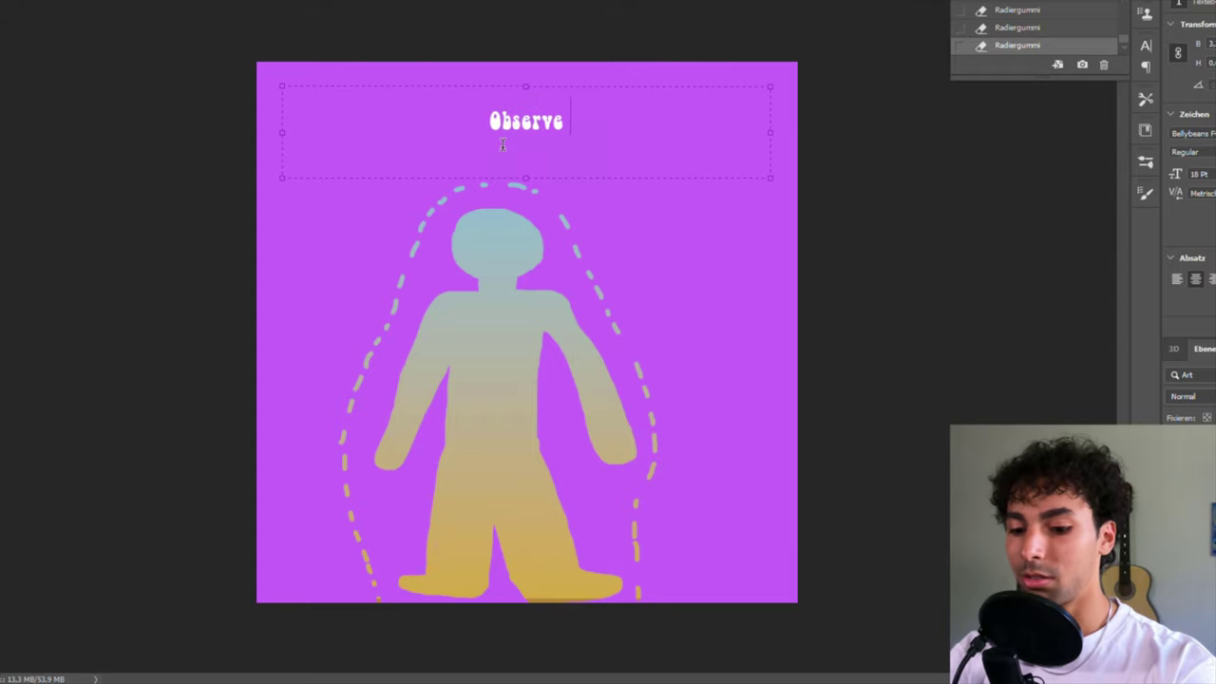
pyautogui.write(' your Emotions')
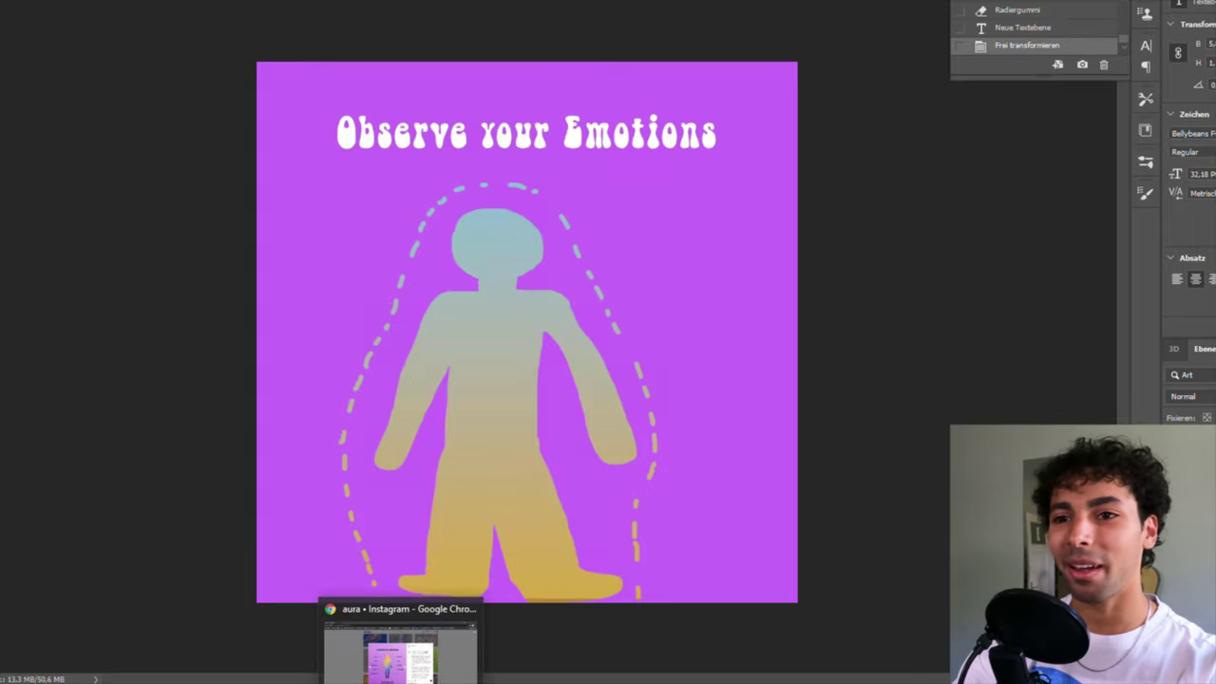
# - View the saved pastel aura painting on Instagram, then advance to the next saved post
pyautogui.click(401, 634)
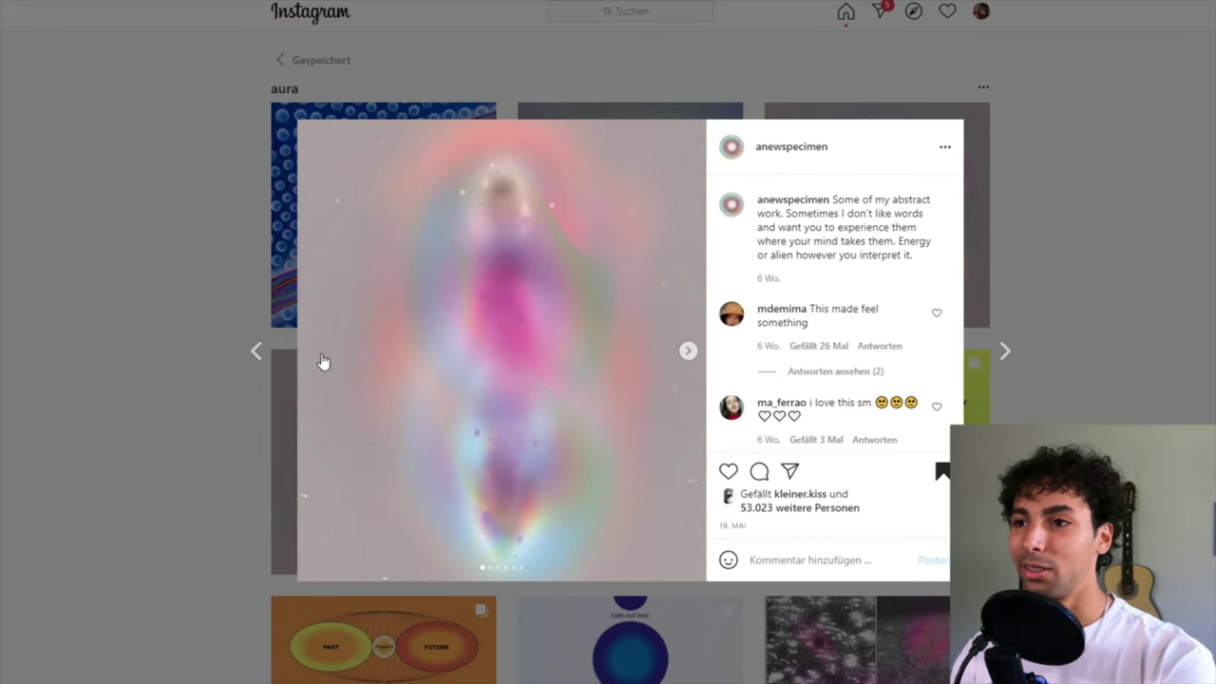
pyautogui.click(688, 351)
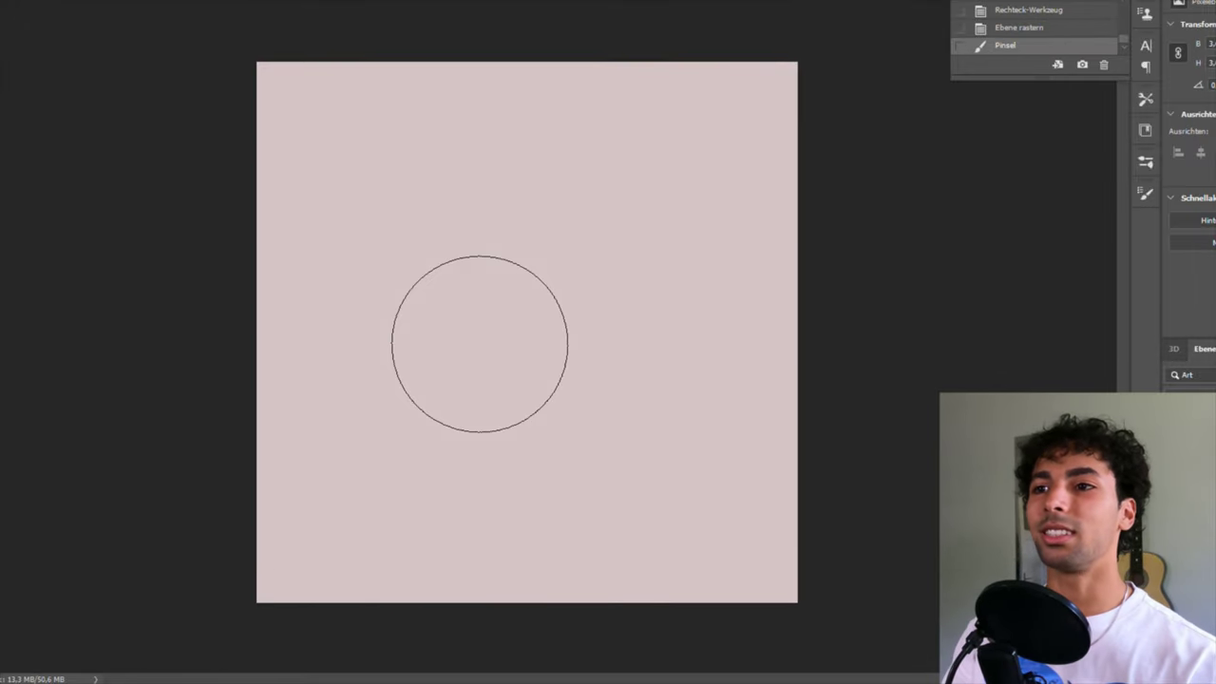
# - Undo the dark circle outline, paint a pink smear and soft pink arch, then shift colour toward blue
pyautogui.moveTo(478, 345); pyautogui.dragTo(380, 173)
pyautogui.hotkey('ctrl', 'z')
pyautogui.hotkey('ctrl', 'z')
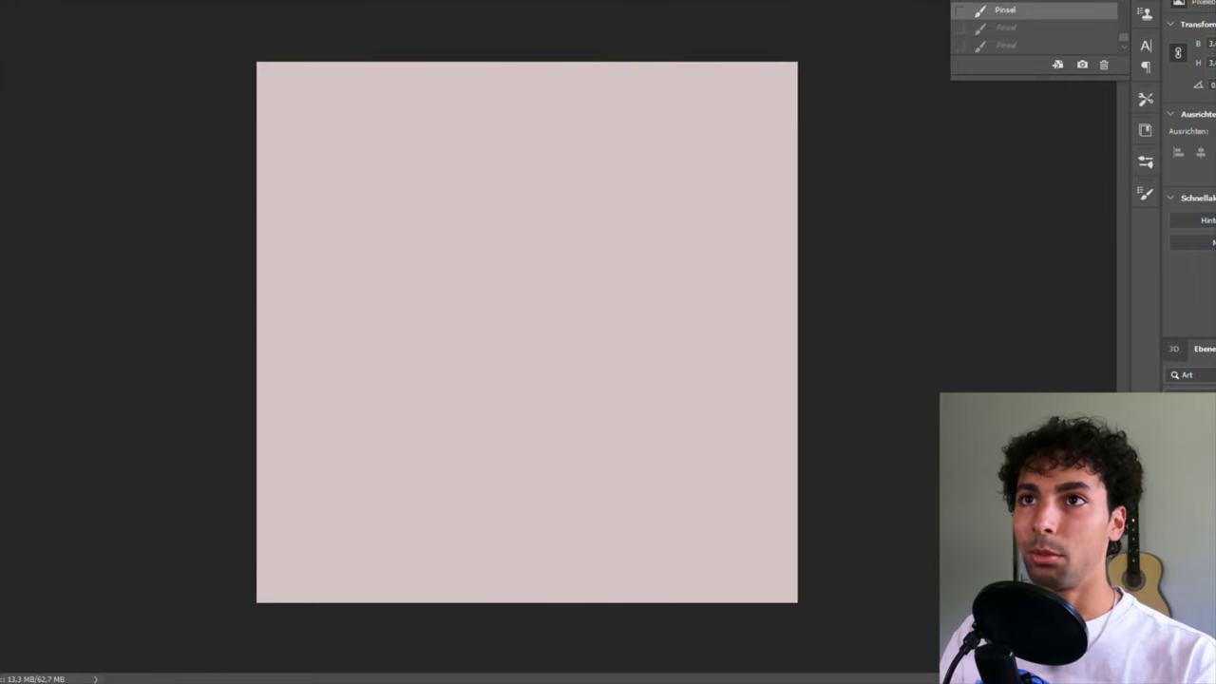
pyautogui.moveTo(589, 584)
pyautogui.mouseDown()
pyautogui.moveTo(622, 472)
pyautogui.moveTo(610, 563)
pyautogui.moveTo(581, 600)
pyautogui.moveTo(632, 497)
pyautogui.moveTo(644, 428)
pyautogui.moveTo(644, 403)
pyautogui.moveTo(640, 438)
pyautogui.moveTo(646, 353)
pyautogui.moveTo(621, 253)
pyautogui.mouseUp()
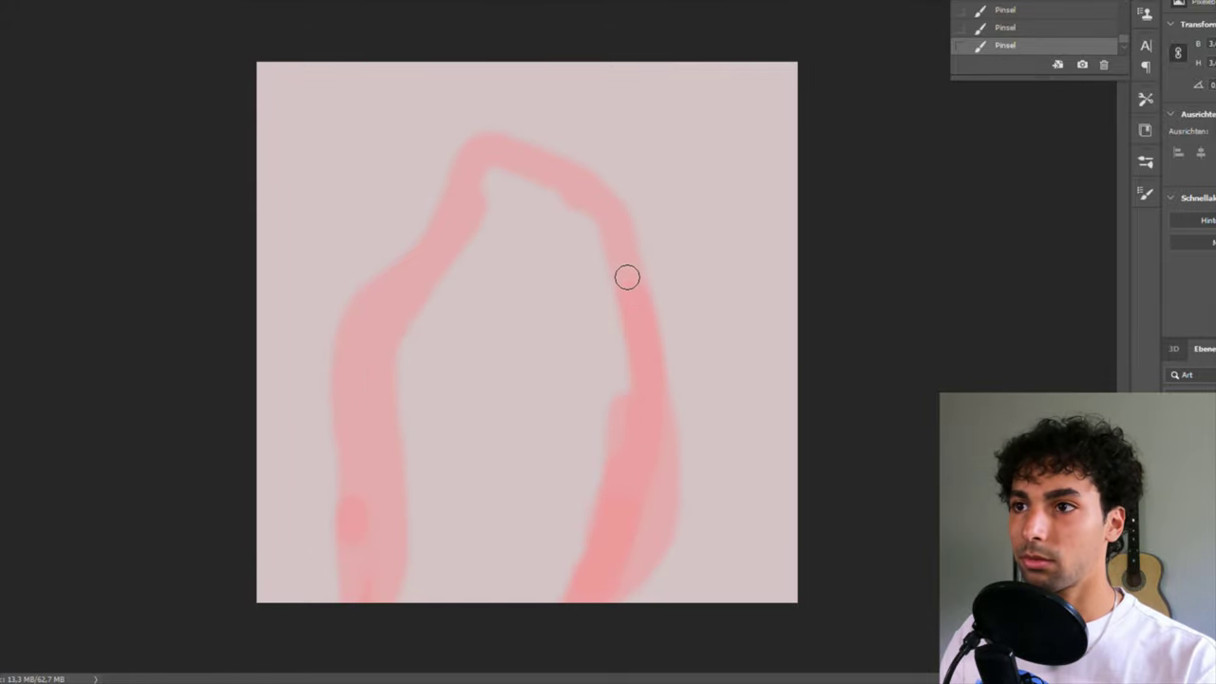
pyautogui.moveTo(627, 276)
pyautogui.mouseDown()
pyautogui.moveTo(618, 267)
pyautogui.moveTo(627, 440)
pyautogui.moveTo(630, 291)
pyautogui.mouseUp()
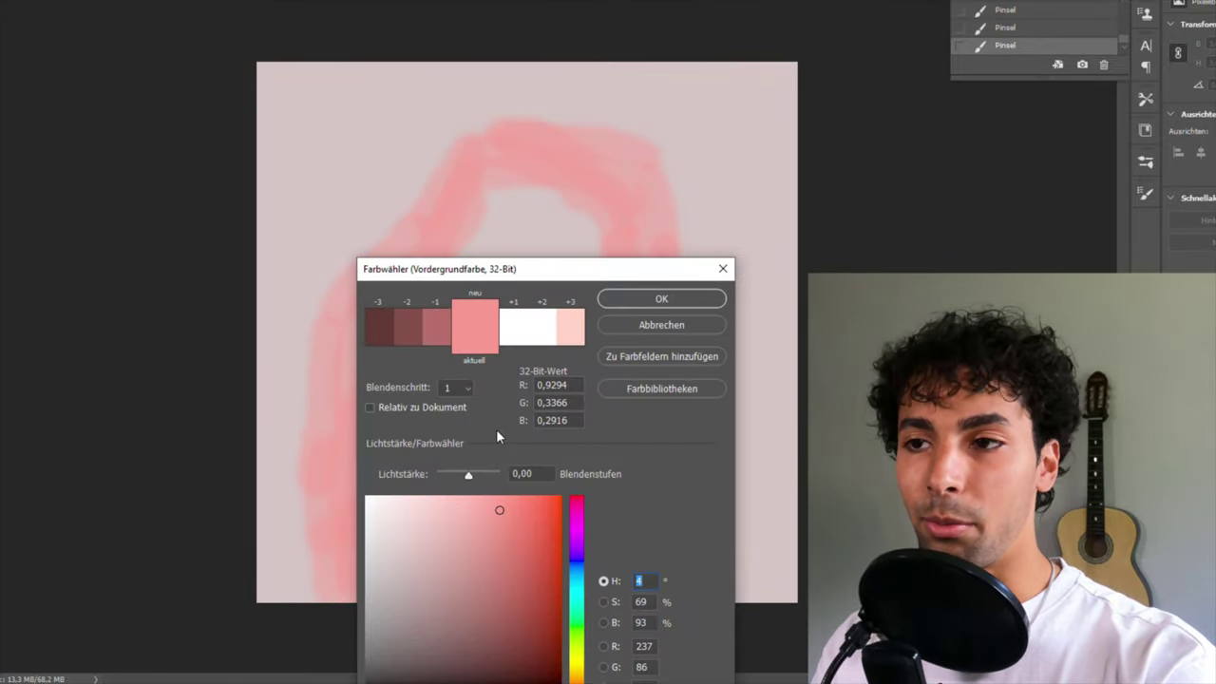
pyautogui.click(572, 586)
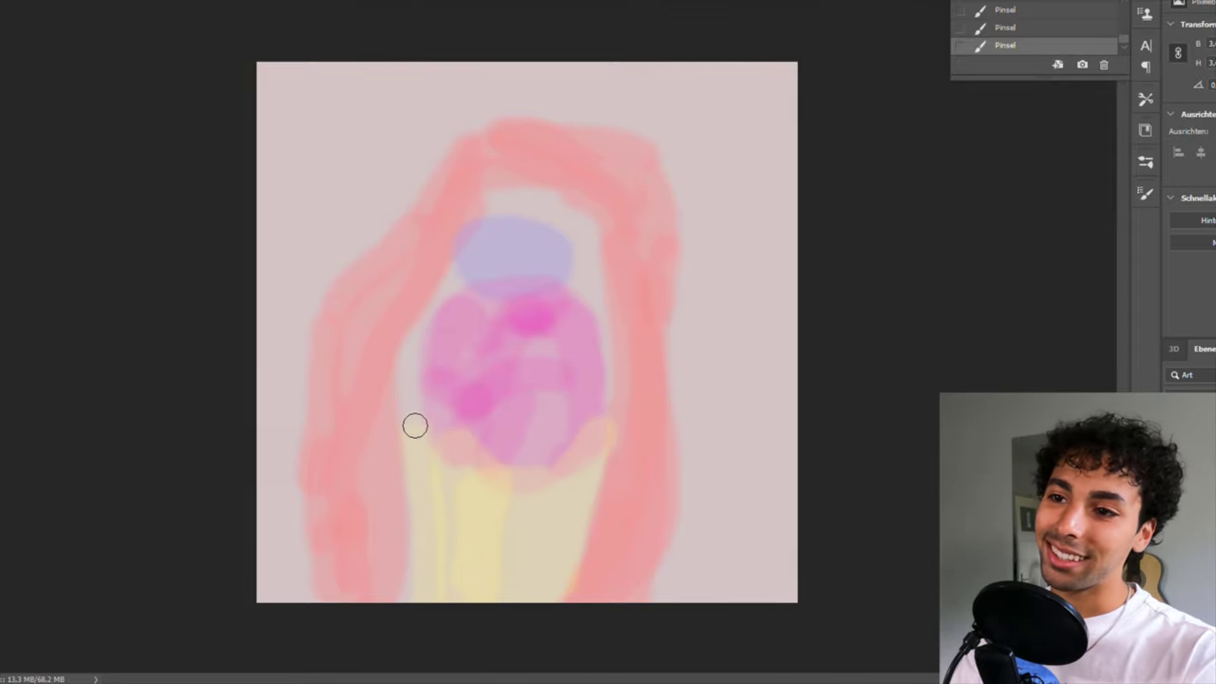
# - Add a light yellow stroke beside the pink blob, and undo a trial purple curve via History
pyautogui.moveTo(606, 445); pyautogui.dragTo(582, 365)
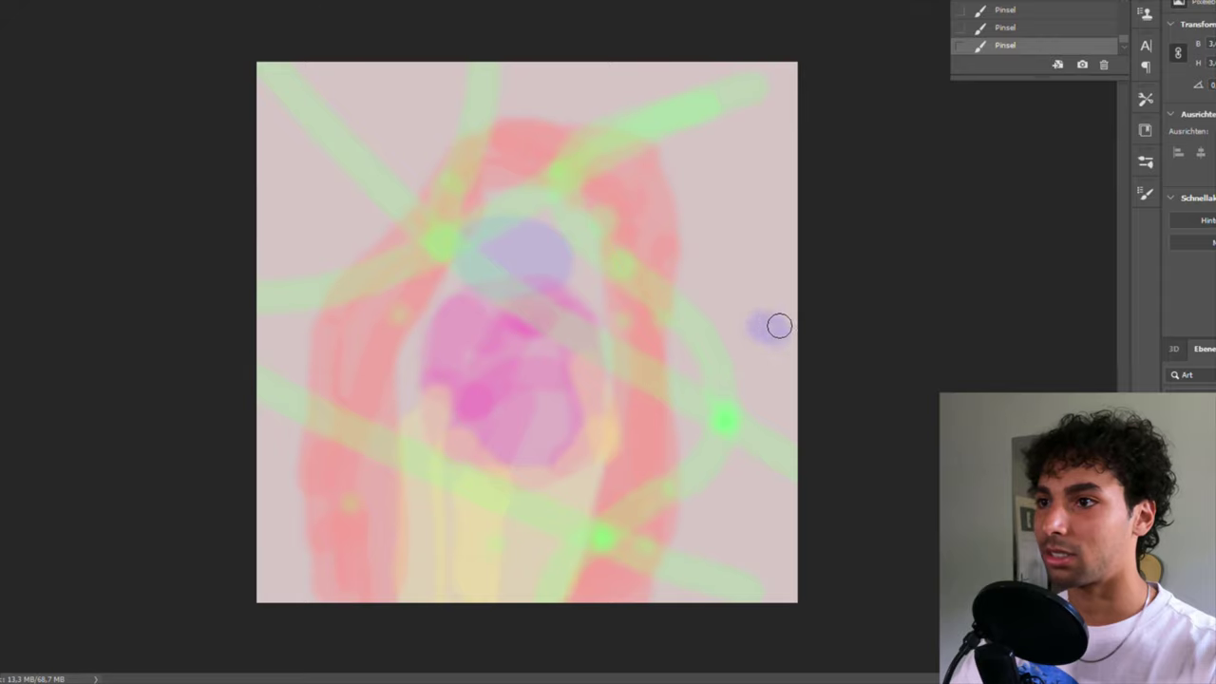
pyautogui.moveTo(782, 327)
pyautogui.mouseDown()
pyautogui.moveTo(627, 247)
pyautogui.moveTo(660, 185)
pyautogui.mouseUp()
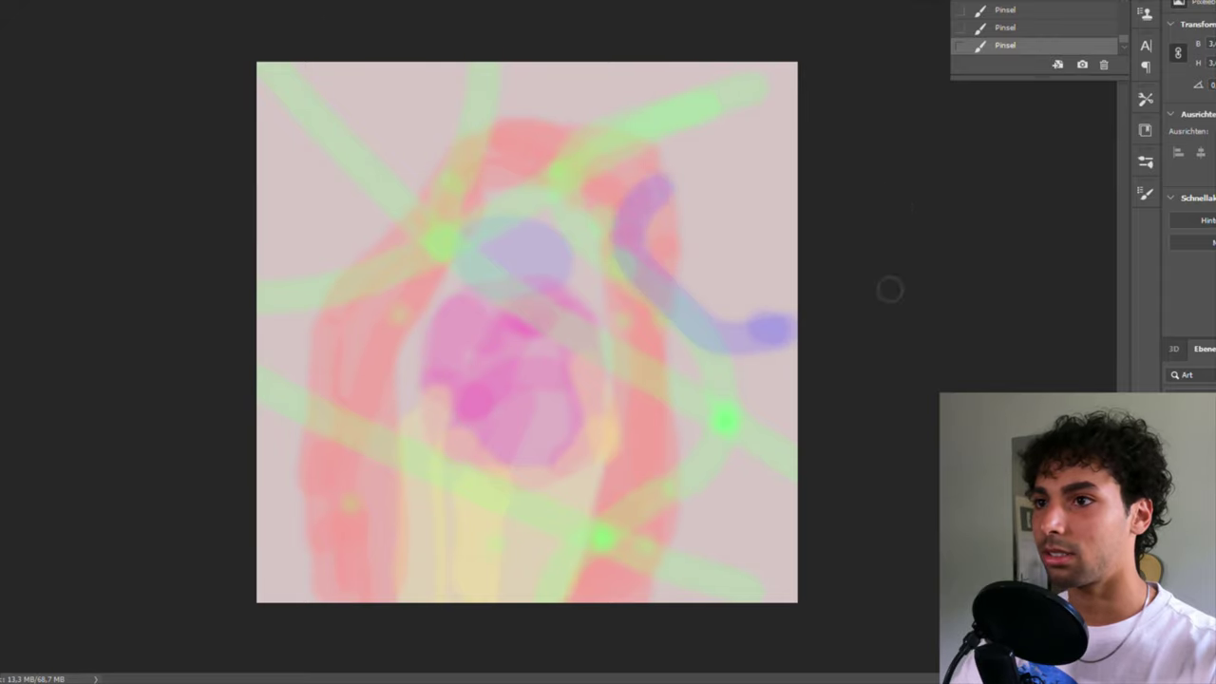
pyautogui.click(1029, 27)
pyautogui.click(1011, 10)
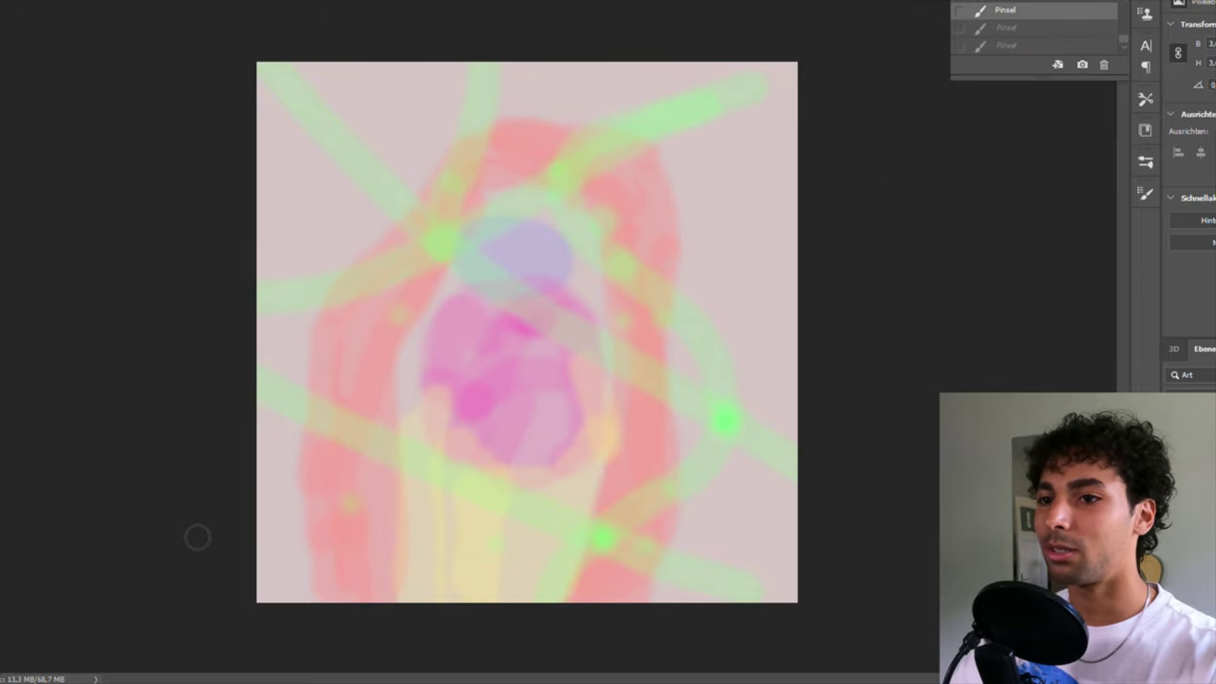
# - Paint three purple strokes across the bottom, along the top, and from top centre rightward
pyautogui.moveTo(295, 591); pyautogui.dragTo(775, 570)
pyautogui.moveTo(386, 103)
pyautogui.mouseDown()
pyautogui.moveTo(329, 121)
pyautogui.moveTo(647, 87)
pyautogui.mouseUp()
pyautogui.moveTo(526, 75)
pyautogui.mouseDown()
pyautogui.moveTo(516, 118)
pyautogui.moveTo(781, 154)
pyautogui.moveTo(1010, 244)
pyautogui.mouseUp()
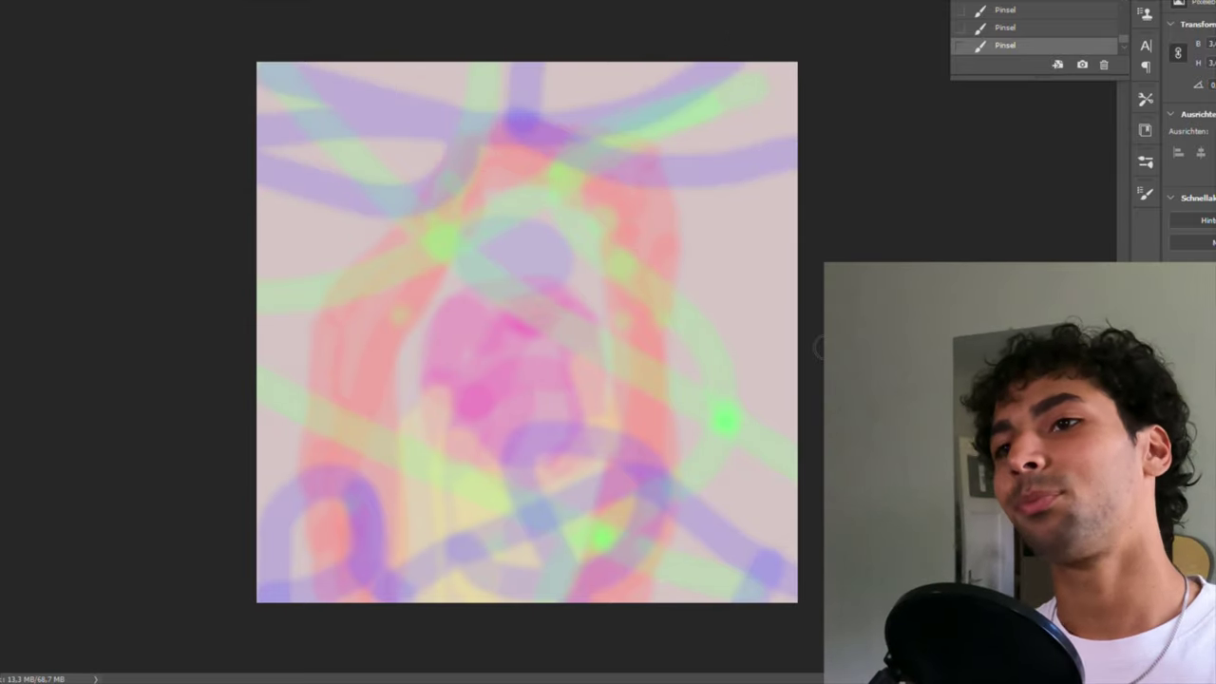